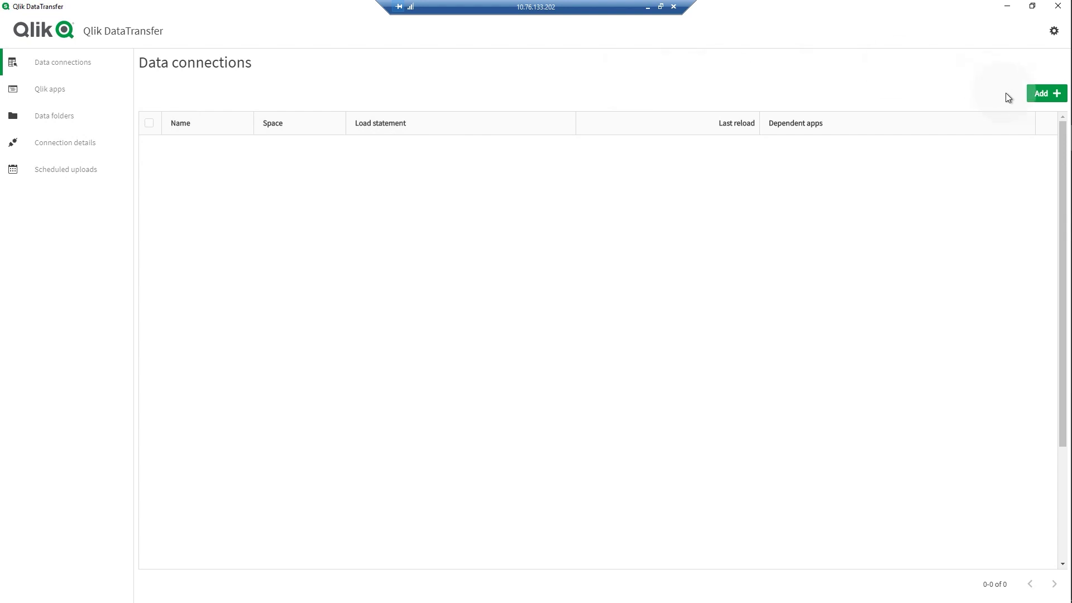
- Add a new connection source named 'SQL server' with Marketing as its destination space
click(1038, 95)
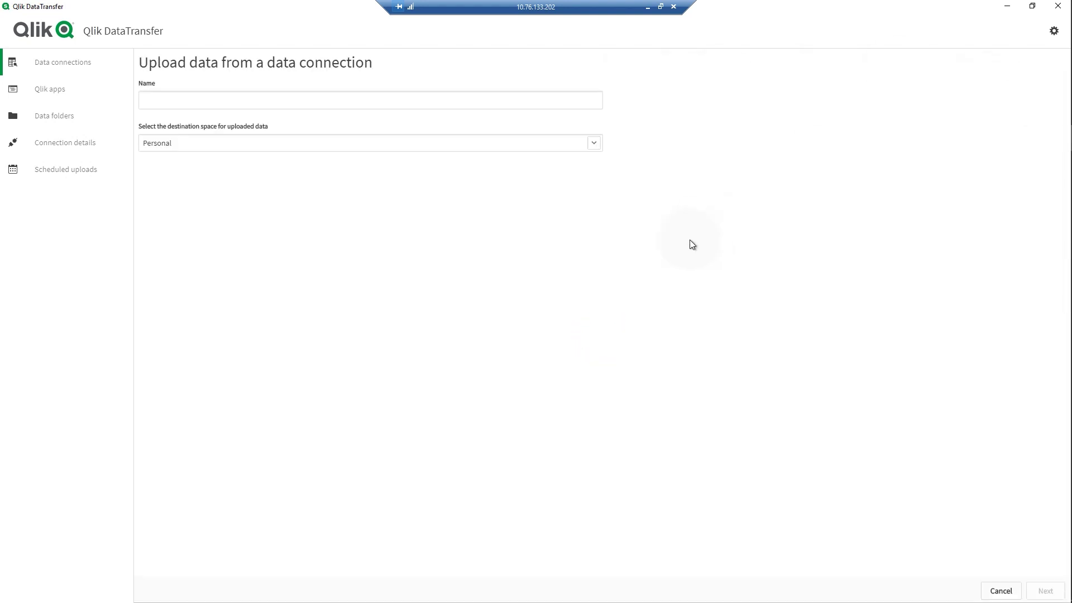
click(475, 99)
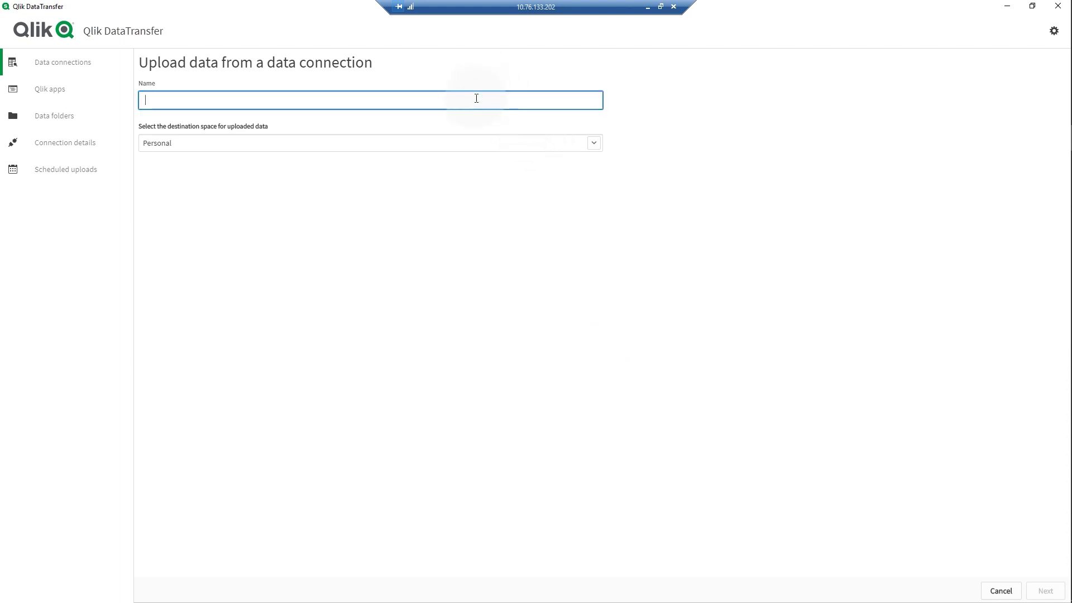
text(SQL server)
click(597, 144)
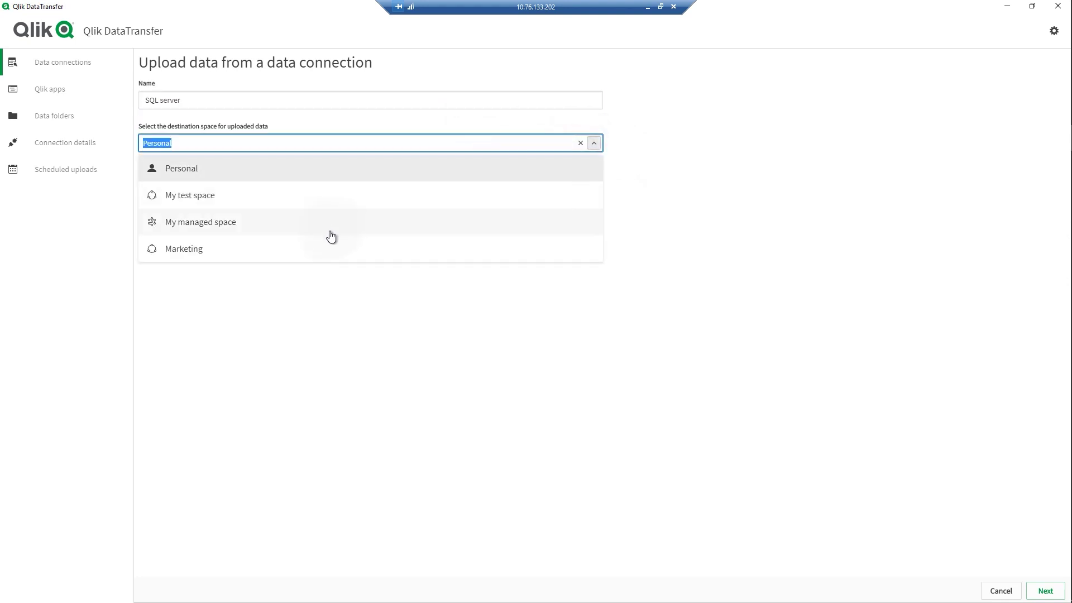
click(320, 252)
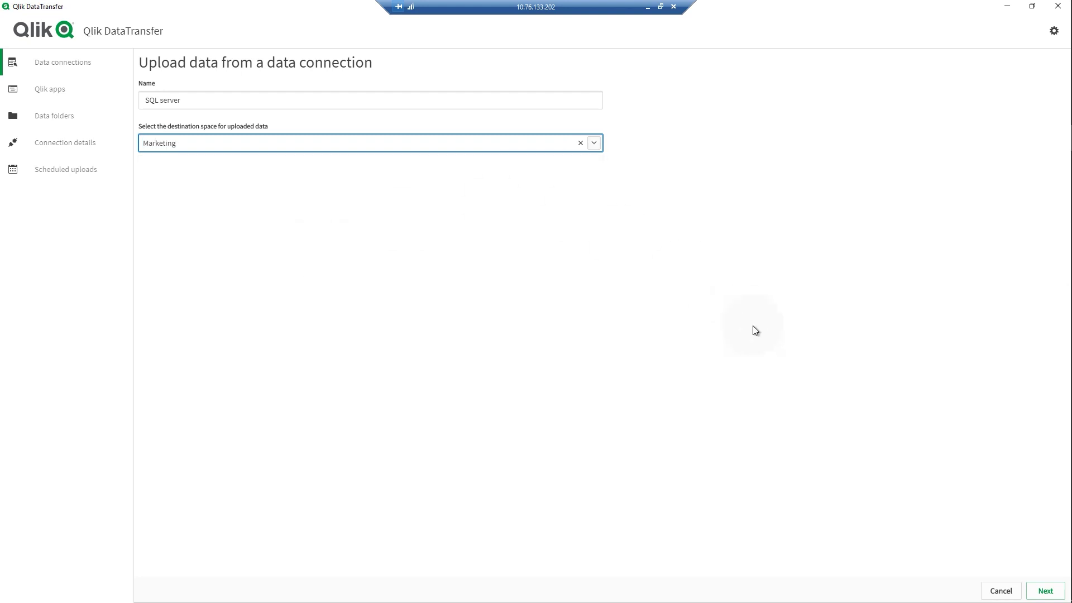
click(1043, 592)
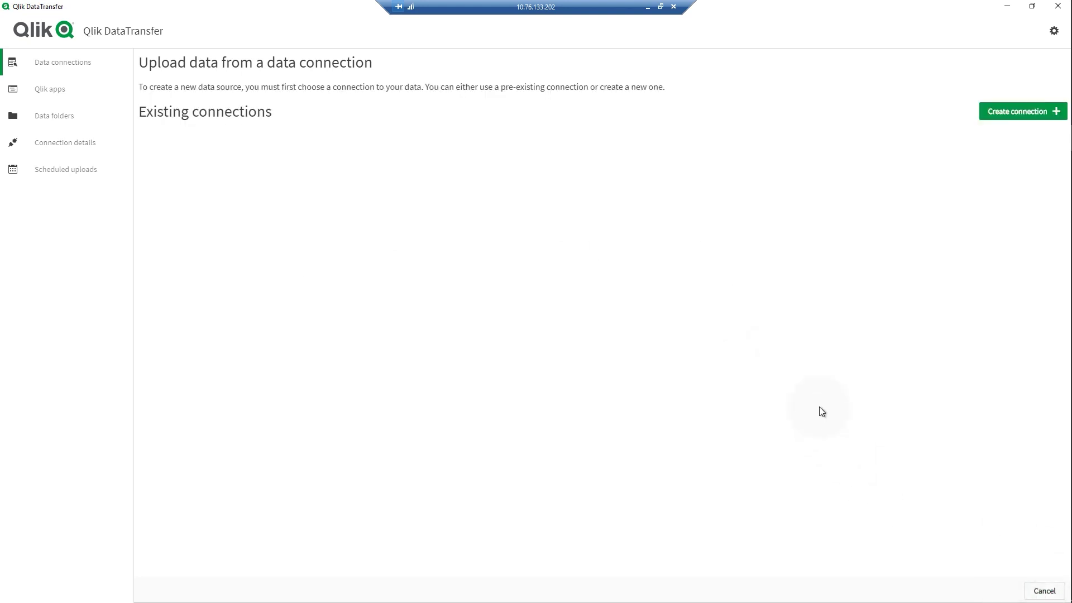
- Create a Microsoft SQL Server connection to the AdventureWorks database on the pasted RDS host, user admin
click(982, 112)
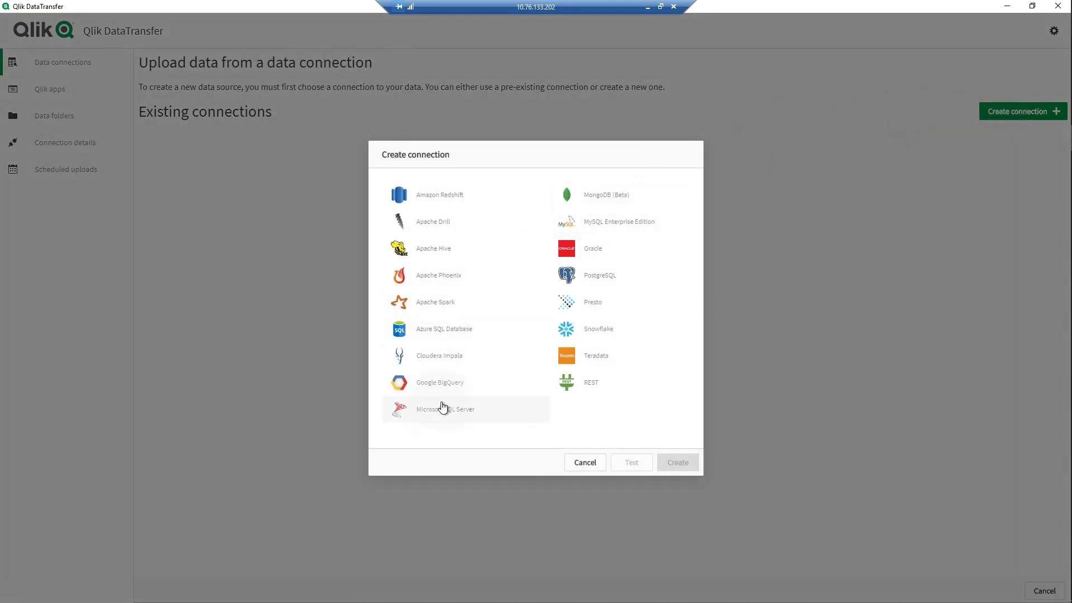
click(438, 411)
click(437, 262)
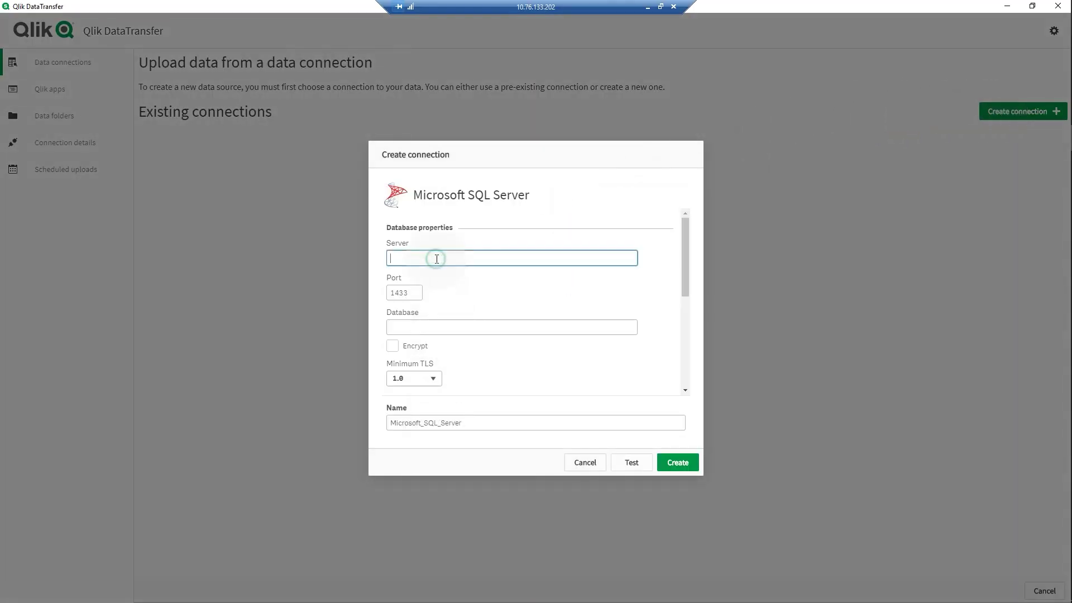
text(mssql2k14.cgdtttgqamwx.us-east-1.rds.amazonaws.com)
click(413, 321)
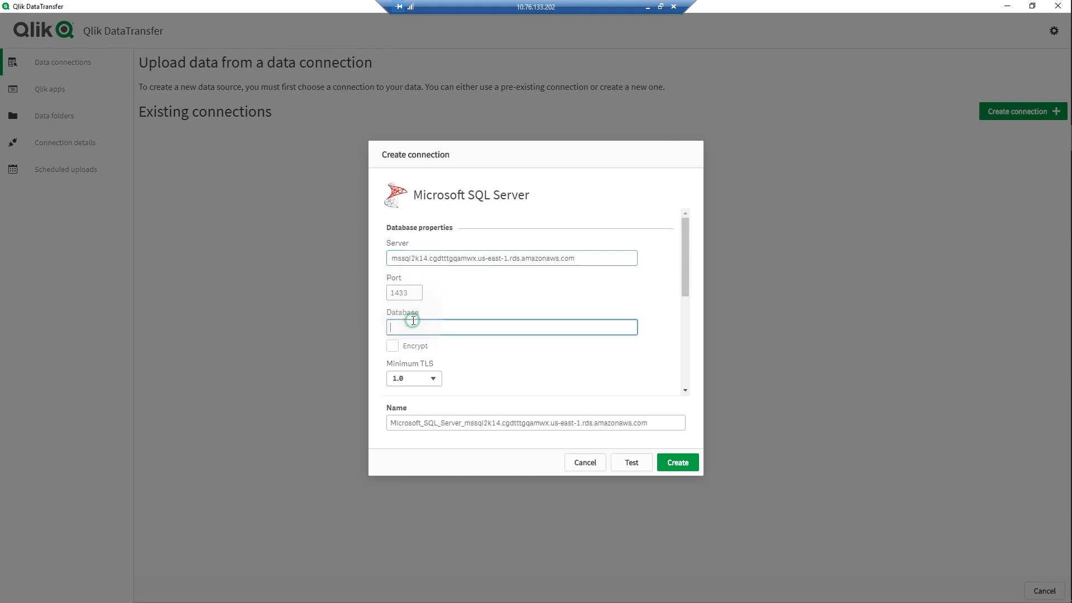
text(AdventureWorks)
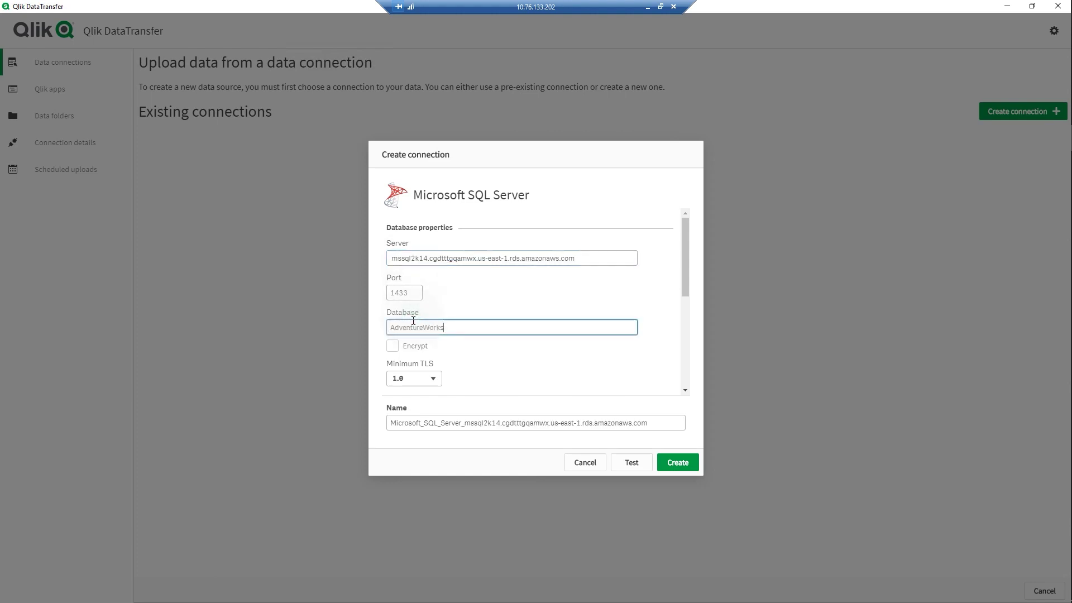
drag(685, 262, 685, 339)
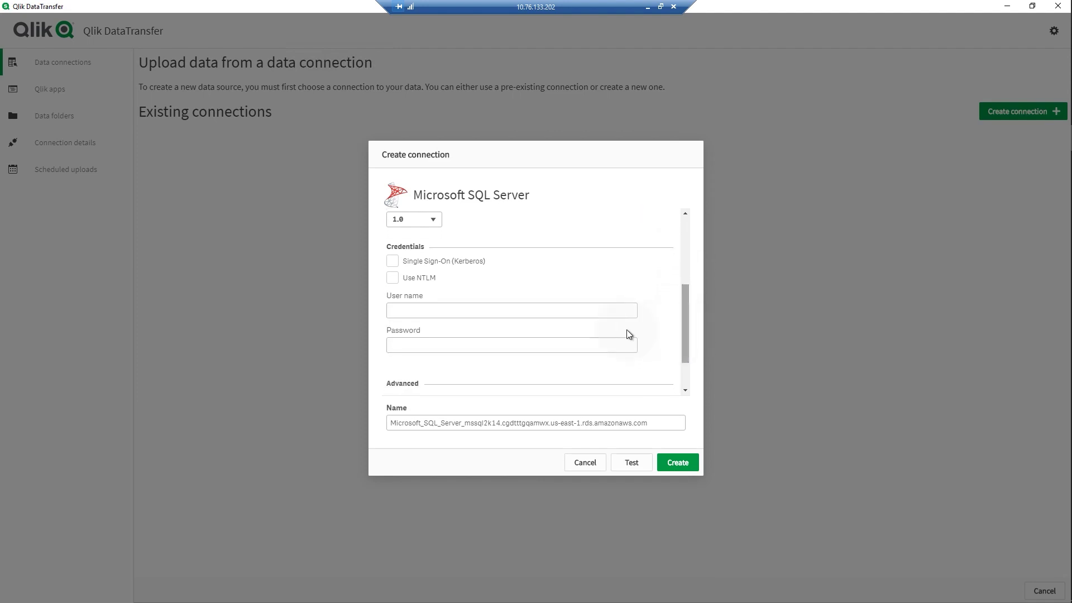
click(603, 311)
text(admin)
key(Tab)
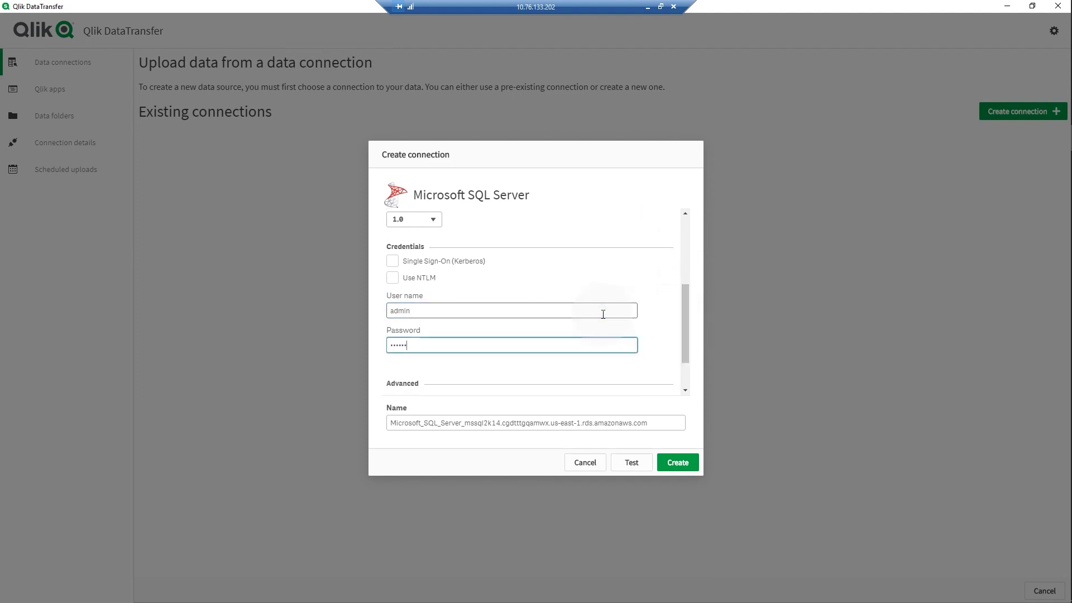
click(675, 463)
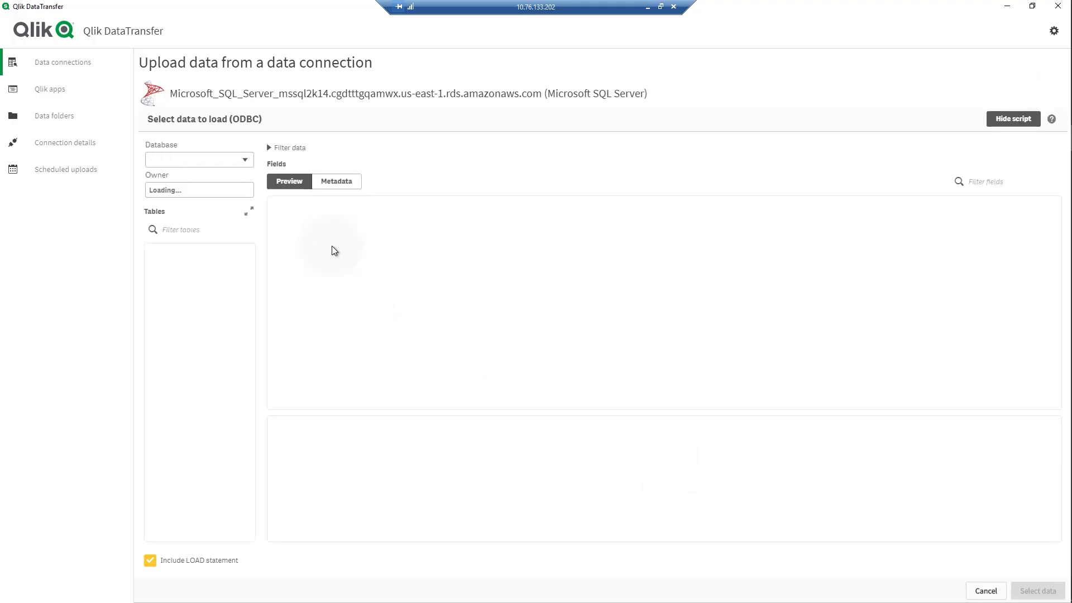
- Select the Product, ProductCategory and ProductInventory tables from Adventureworks, owner Production
click(231, 162)
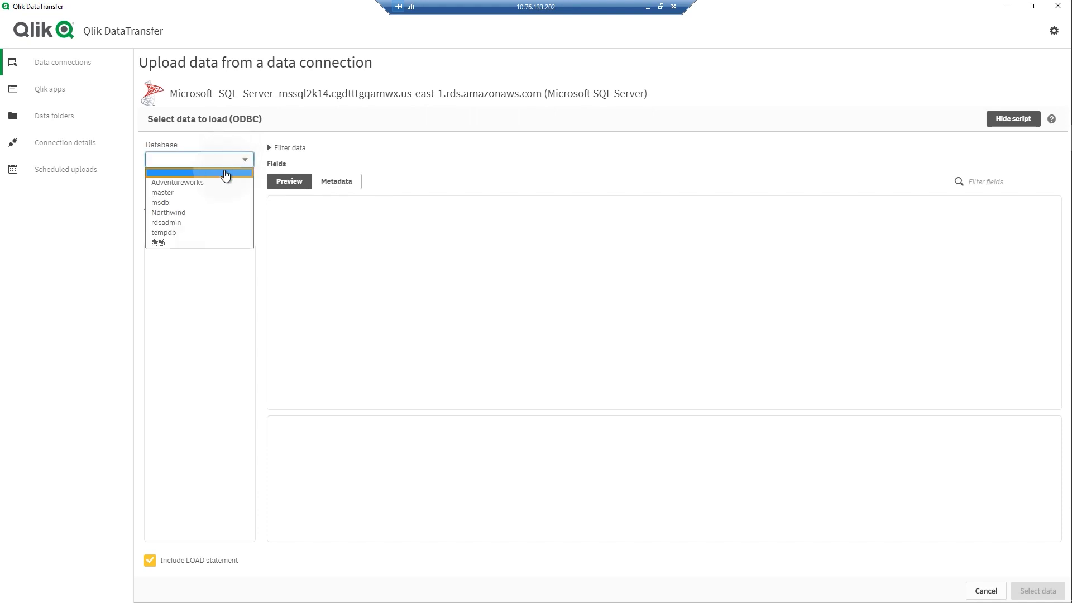
click(219, 183)
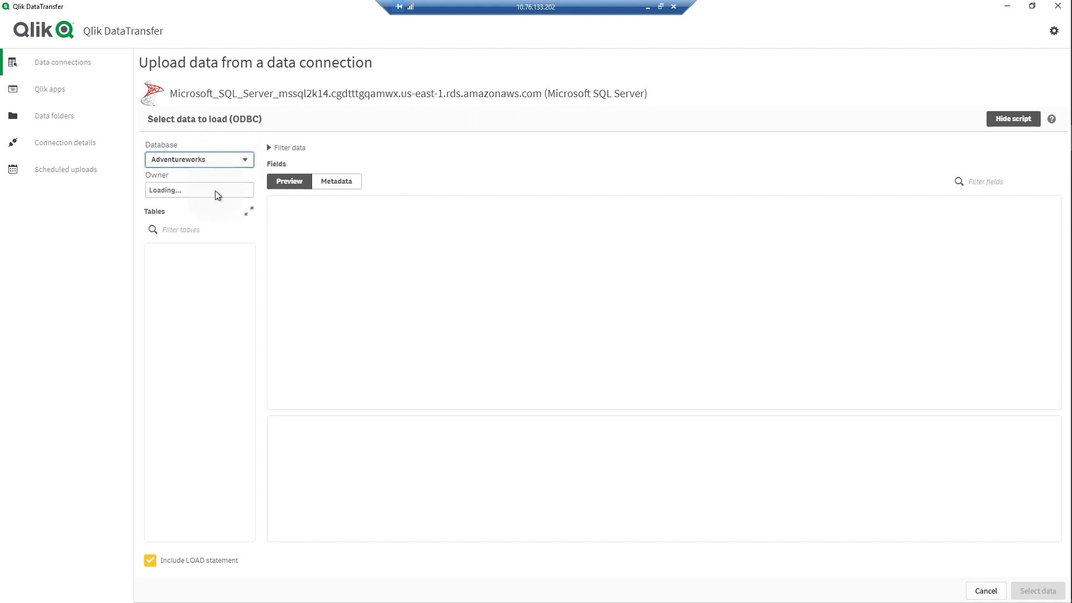
click(216, 192)
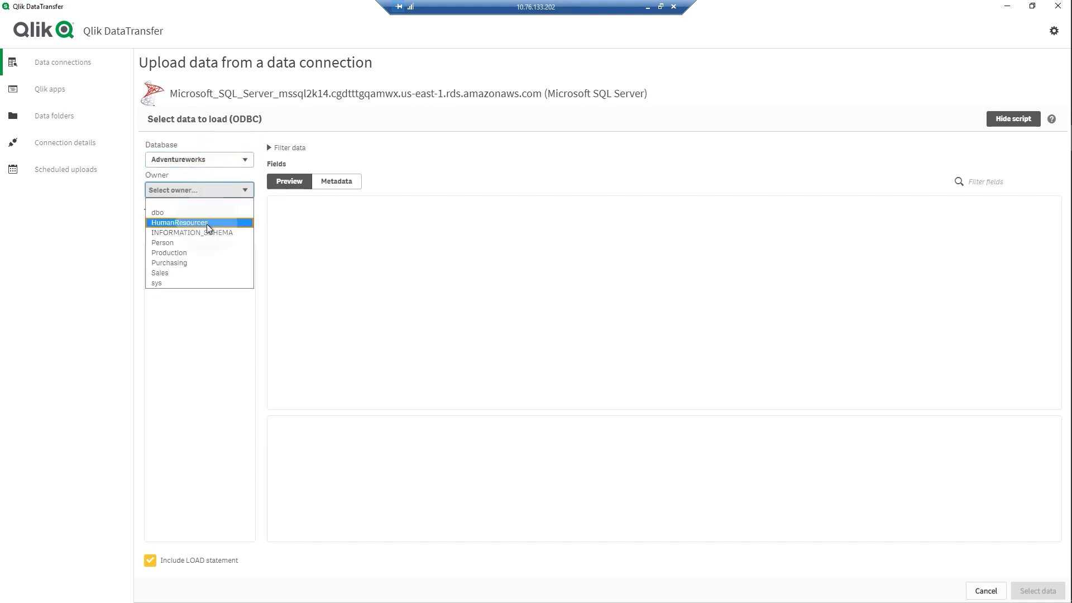
click(200, 253)
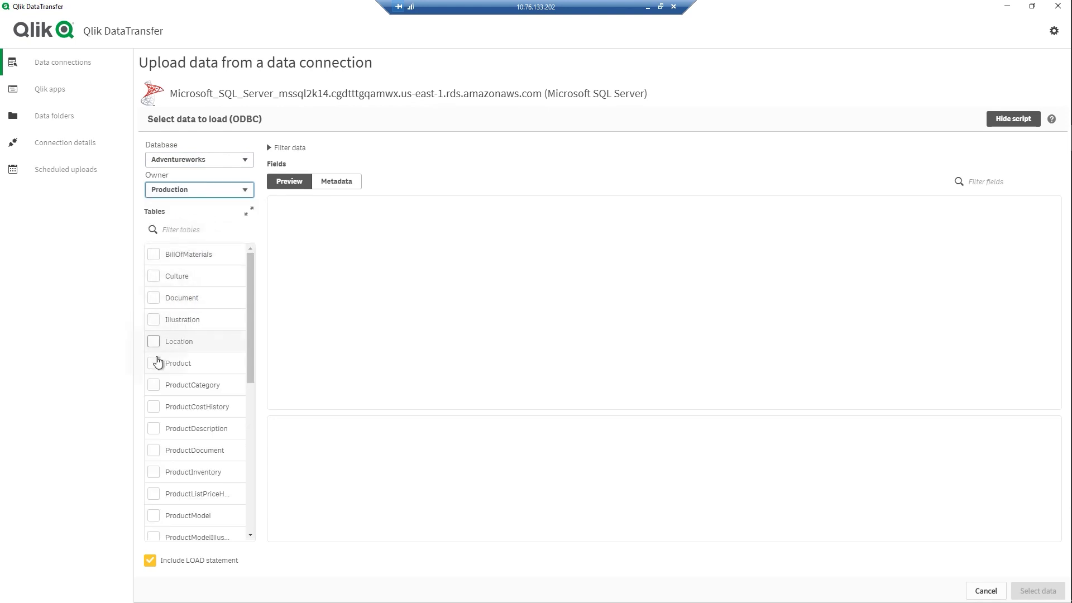
click(153, 363)
click(153, 385)
click(154, 471)
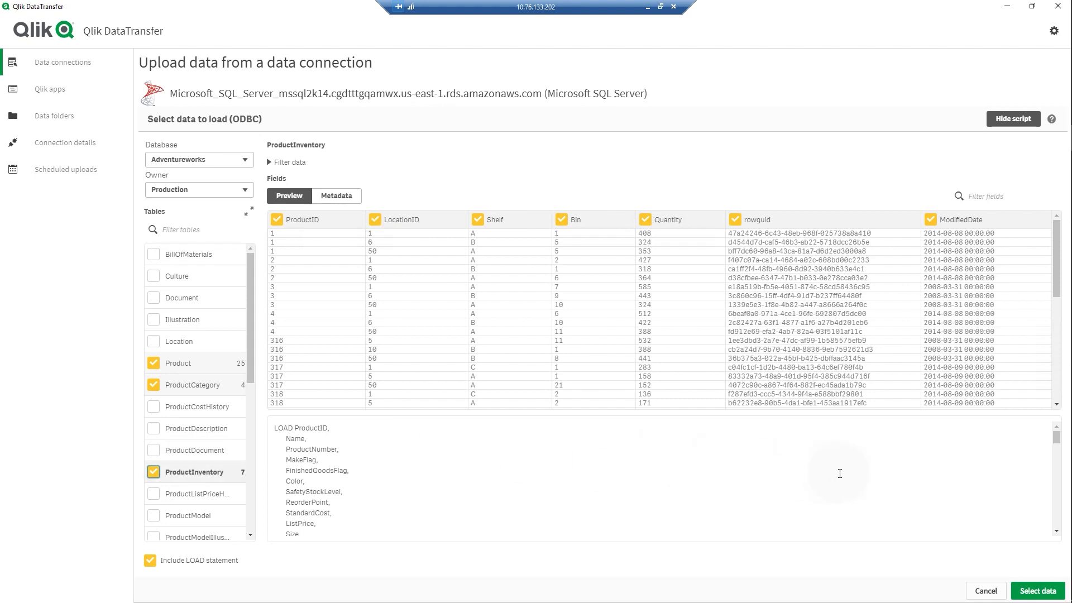
click(1029, 593)
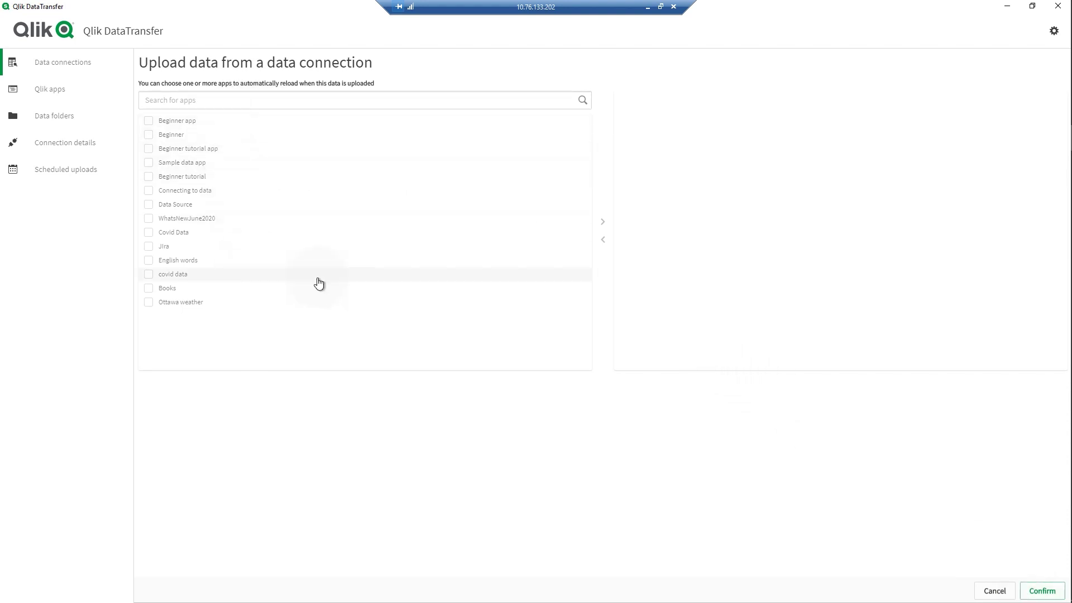
- Save the SQL server source without app reloads and upload its data immediately
click(1025, 595)
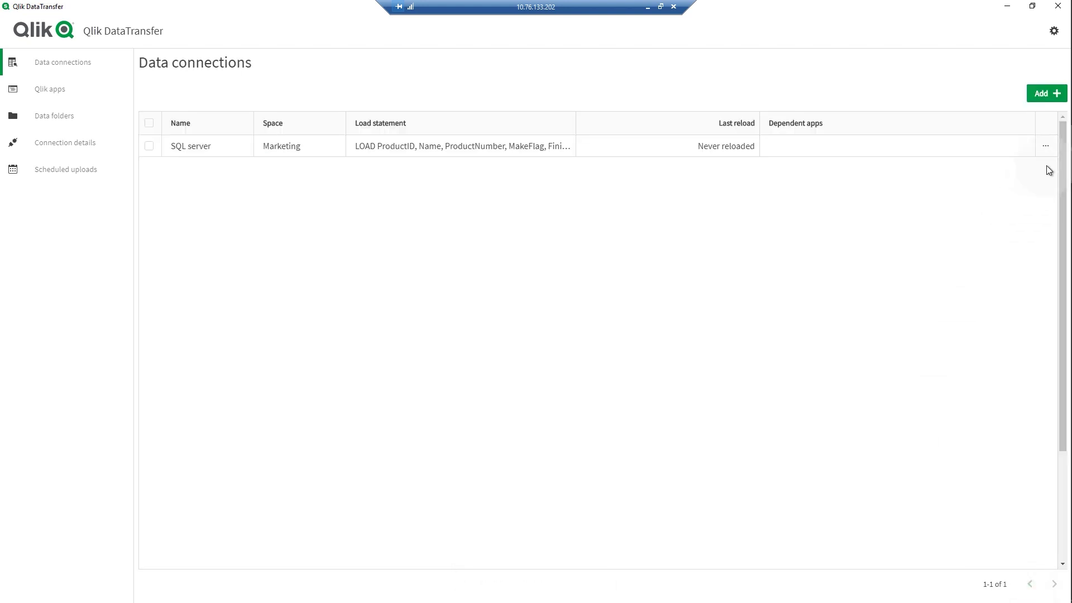
click(1045, 147)
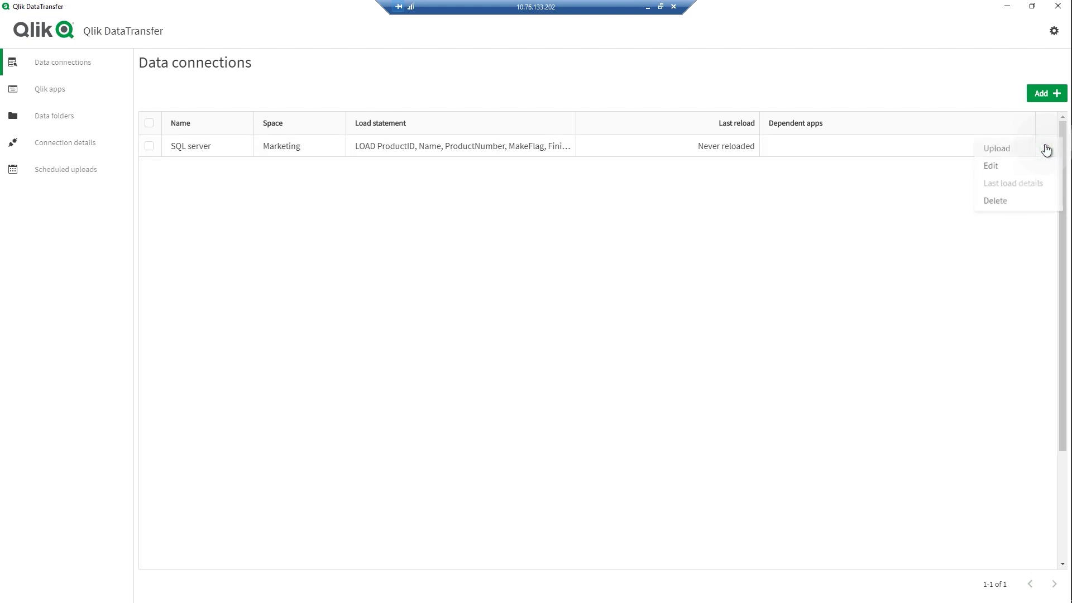
click(1025, 150)
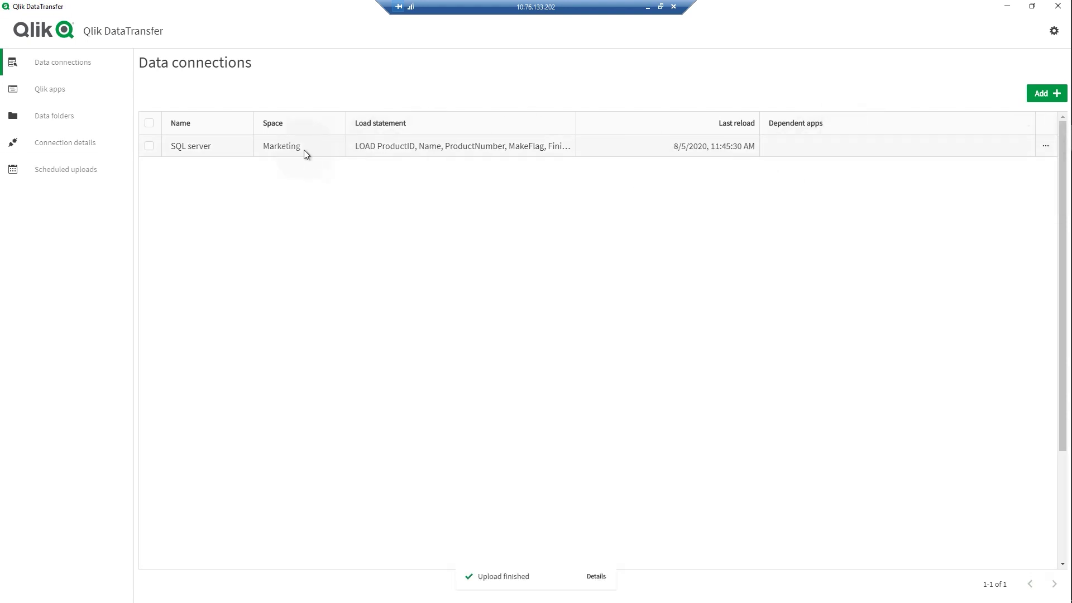
click(81, 86)
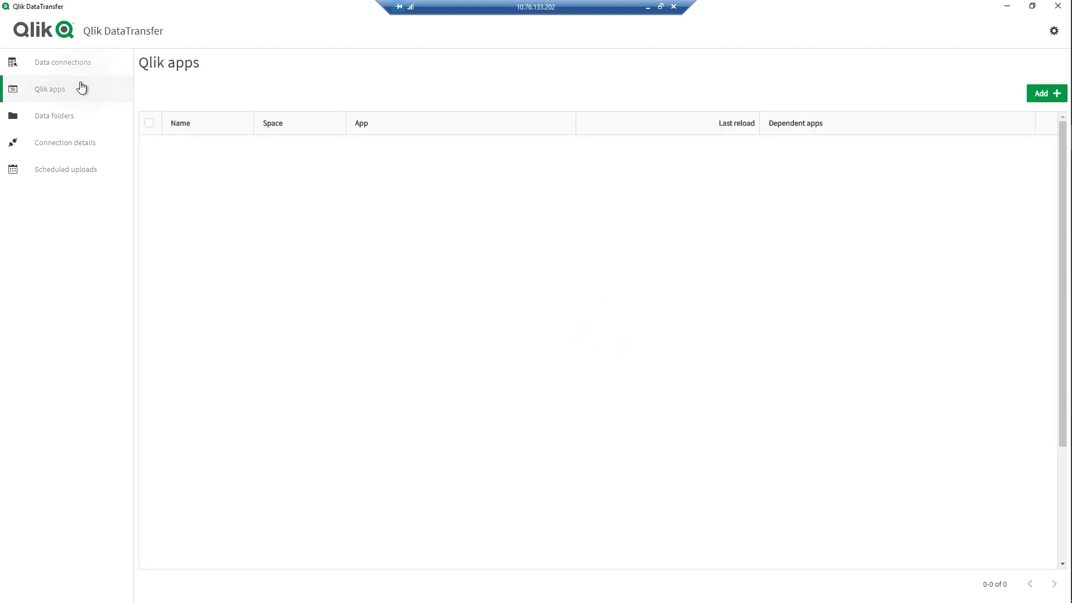
- Add a Qlik app source named 'Beginner Tutorial' targeting the Marketing space
click(1035, 100)
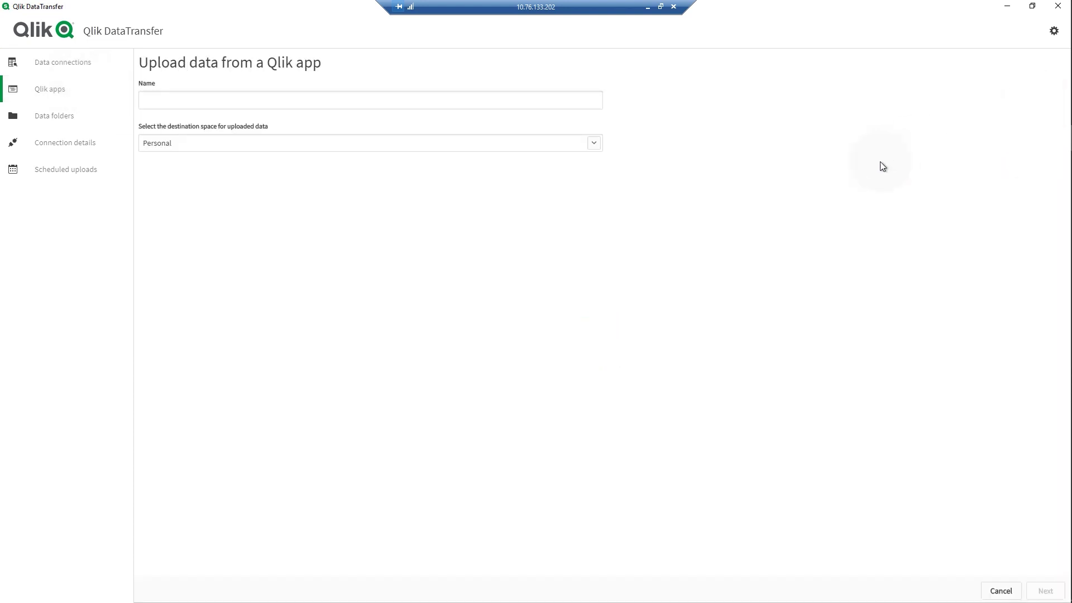
click(589, 104)
text(Begin)
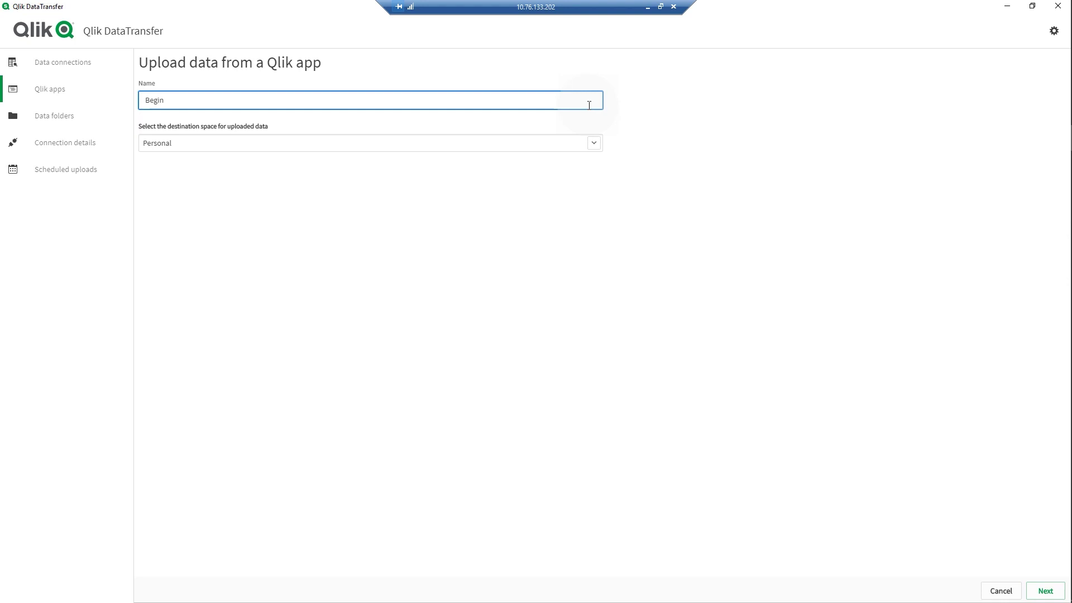
text(ner Tutorial)
click(594, 143)
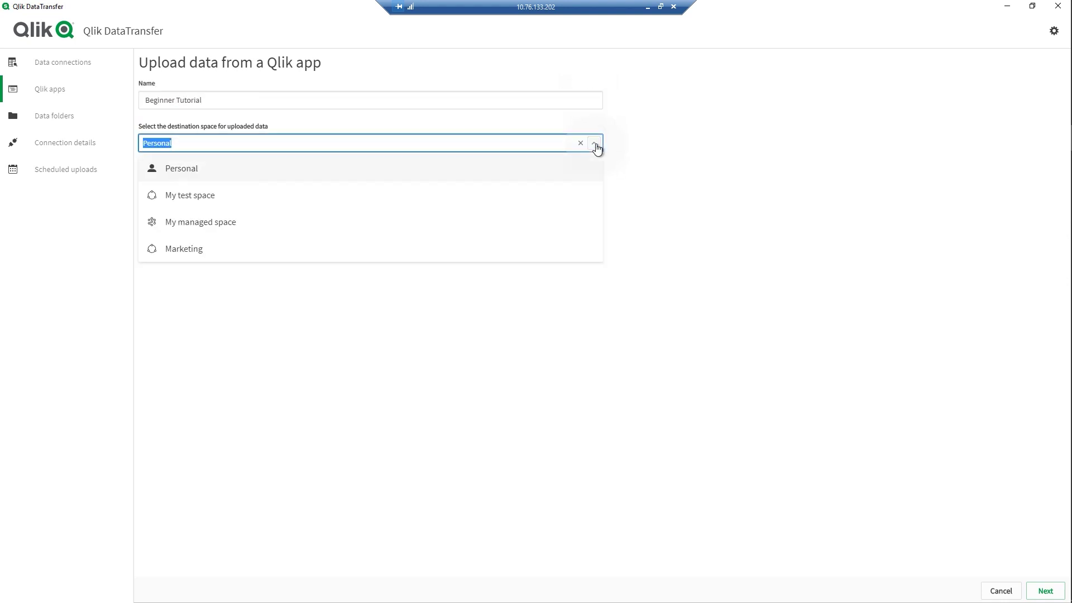
click(498, 248)
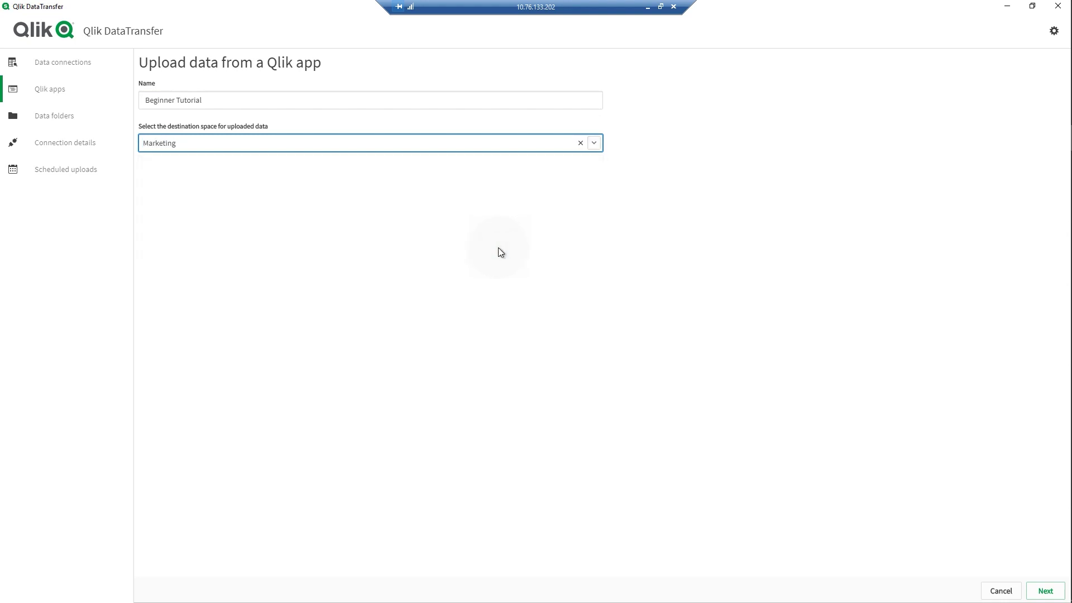
click(1040, 593)
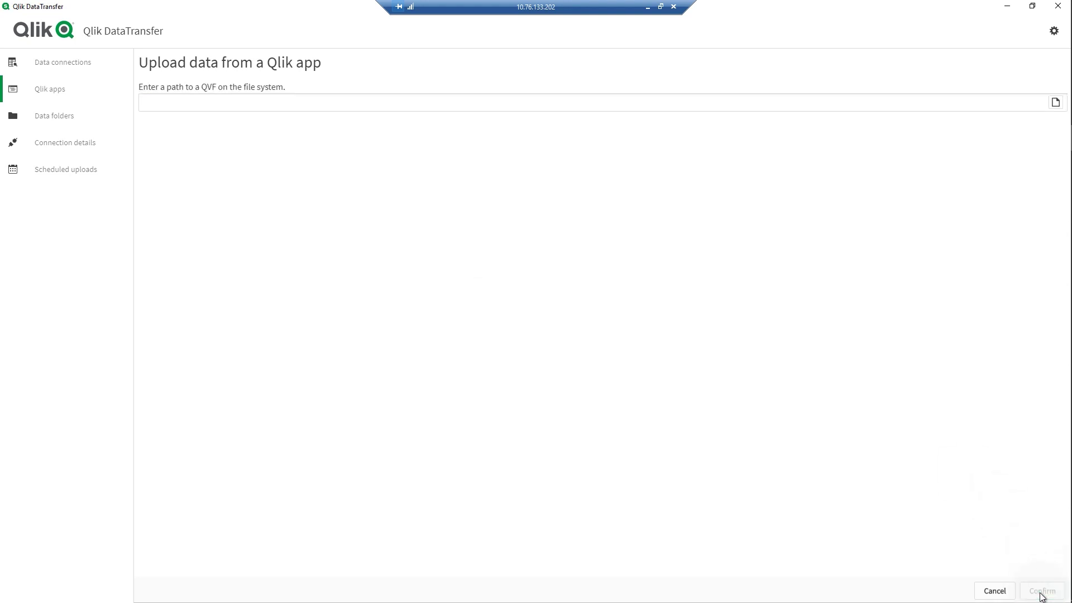
click(1055, 103)
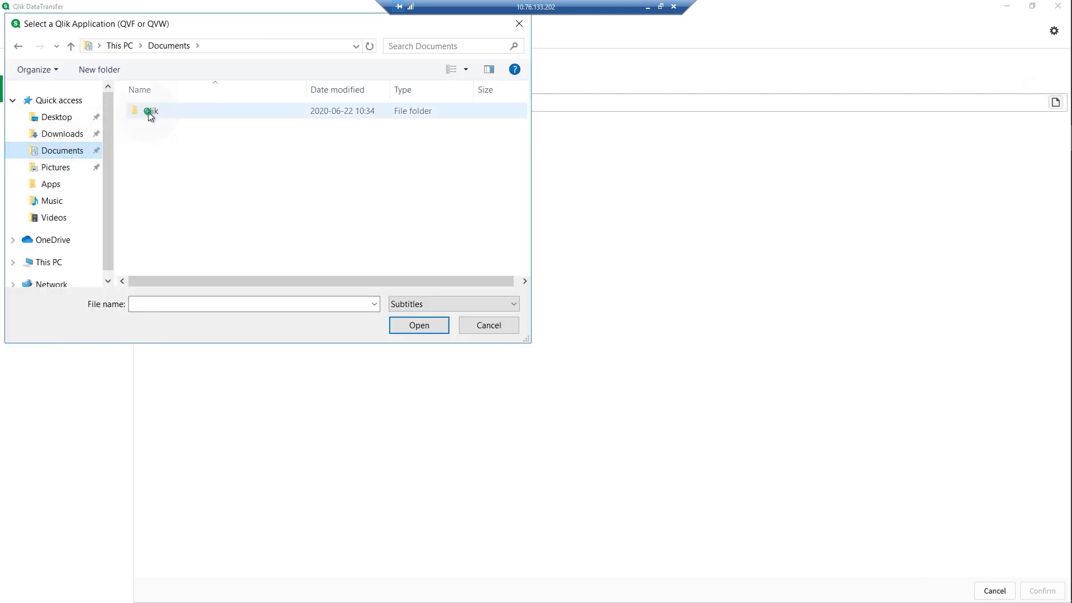
- Choose Beginners Tutorail.qvf from the Qlik\Sense\Apps folder as the app file
double_click(149, 112)
click(151, 127)
double_click(152, 127)
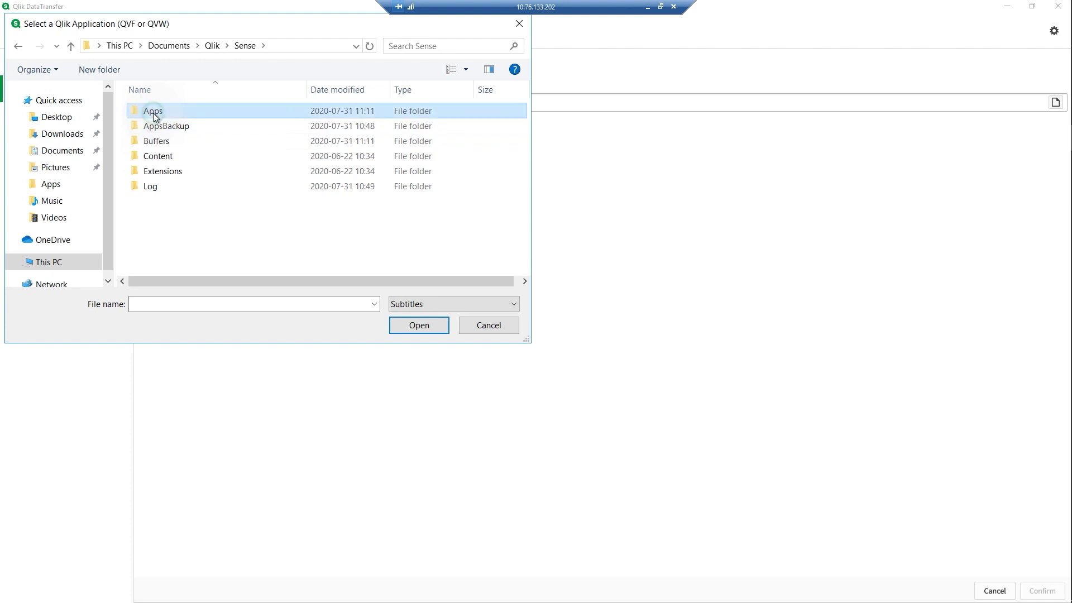
double_click(153, 112)
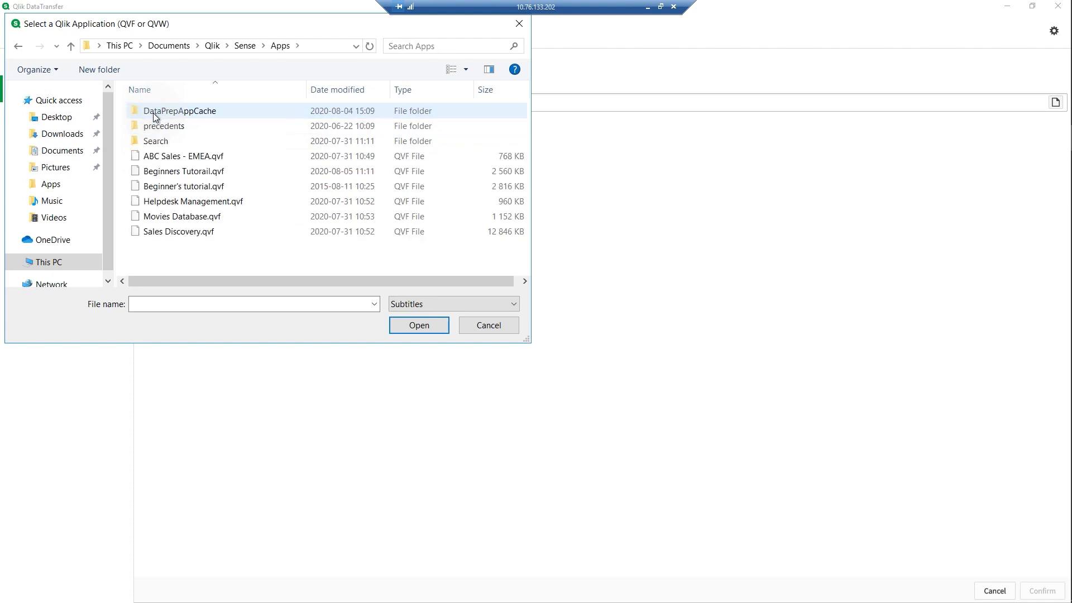
click(157, 172)
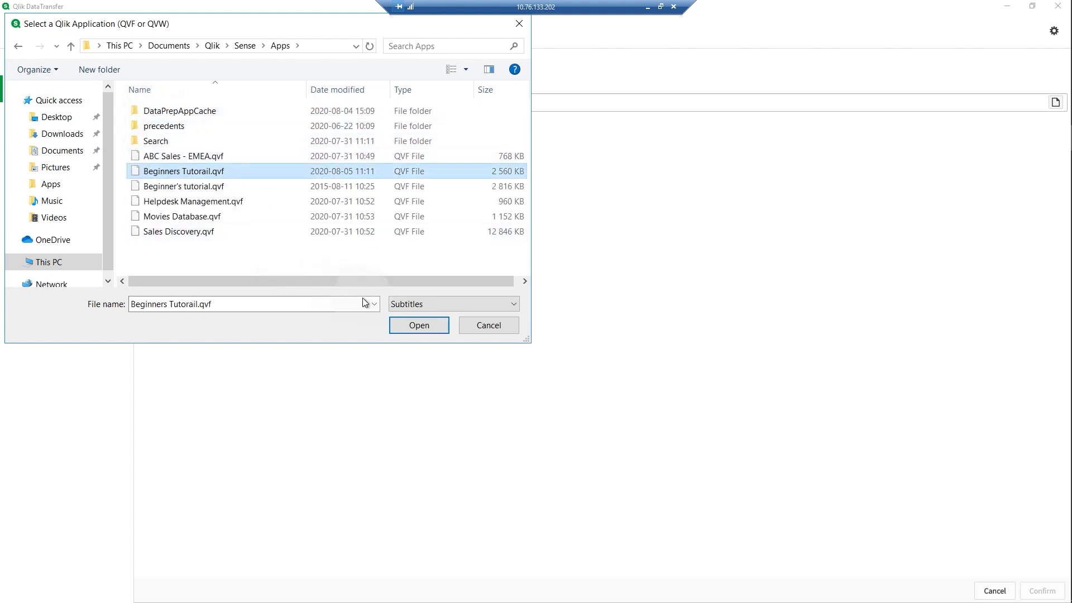
click(418, 326)
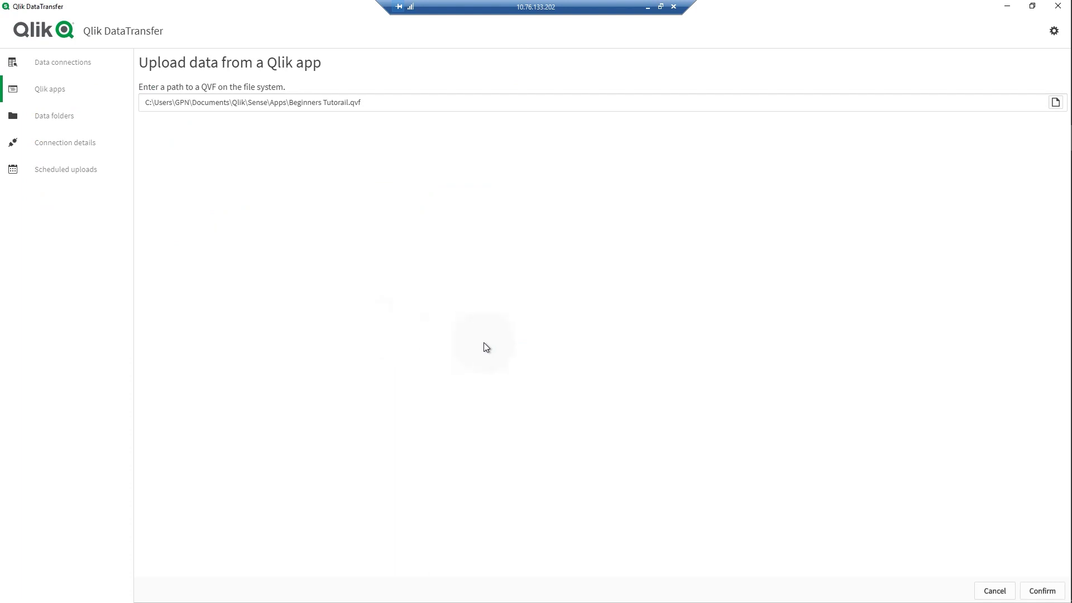
click(1031, 591)
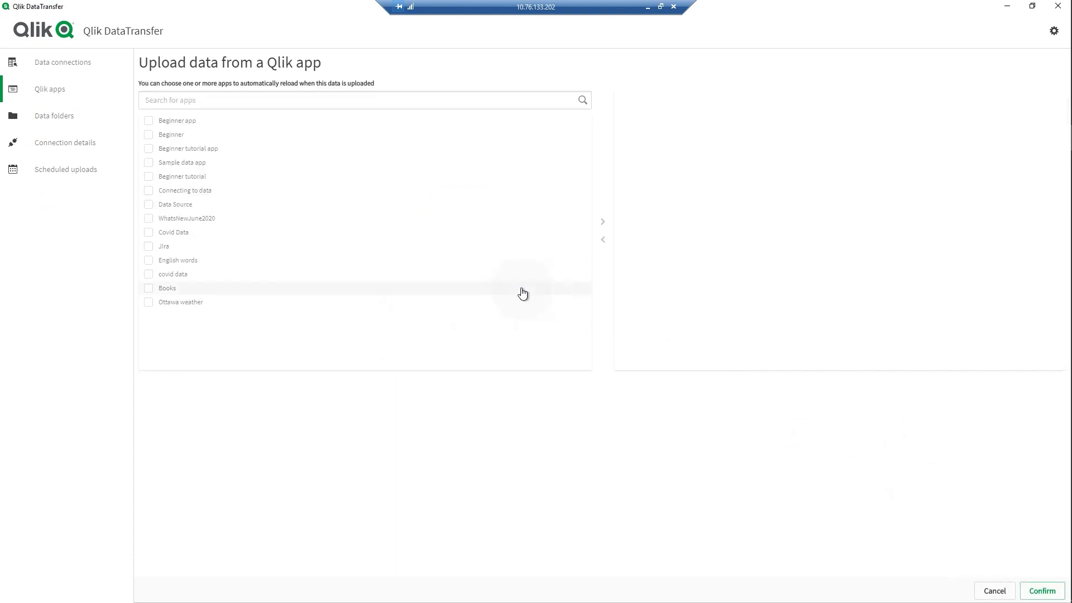
- Tick Beginner tutorial app for automatic reload and create the source
click(149, 149)
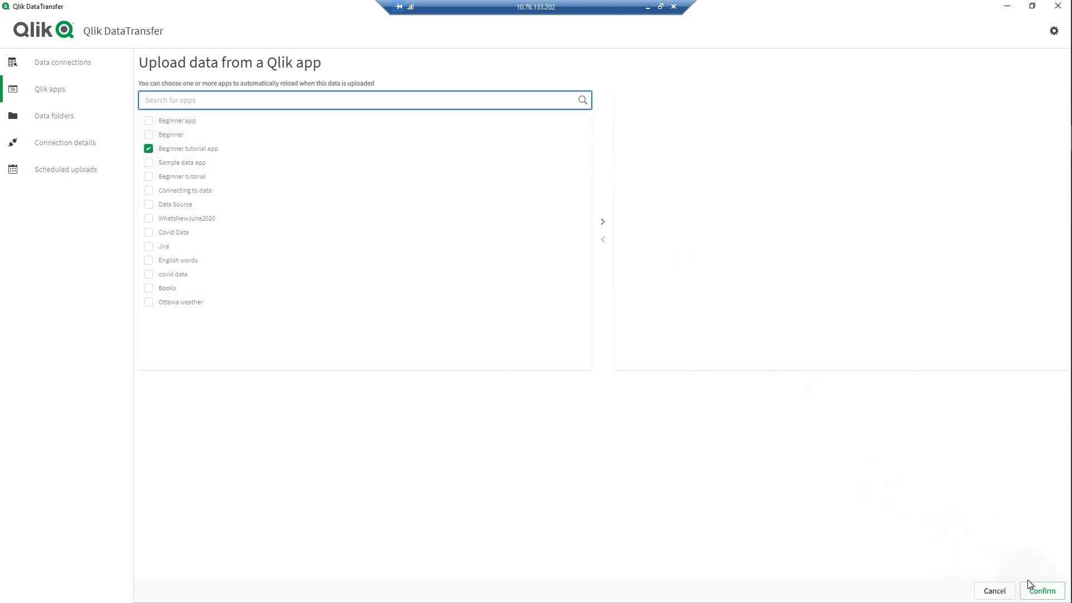
click(1036, 592)
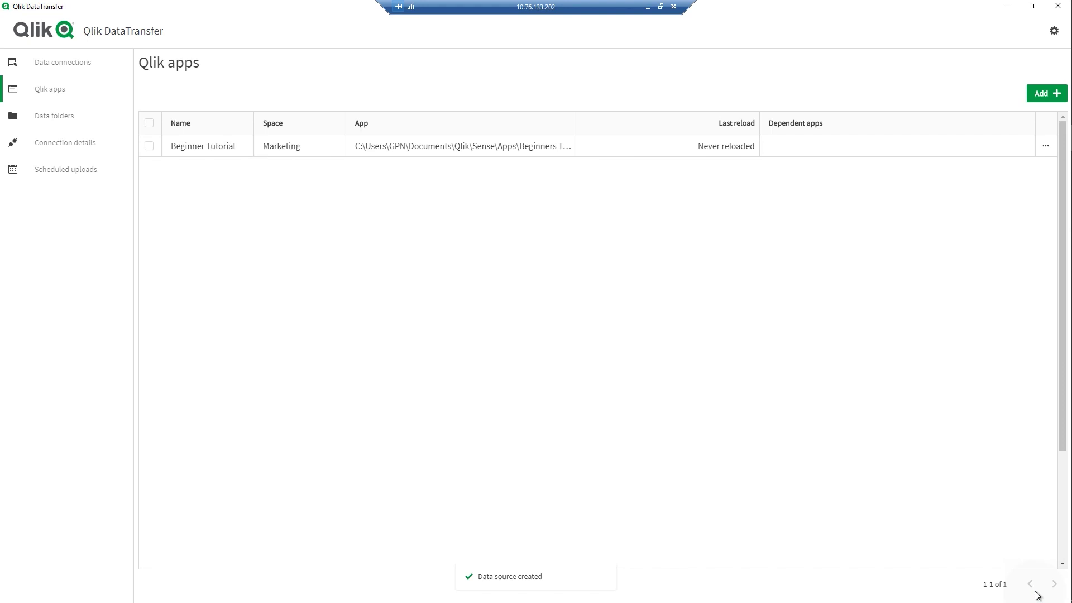
- Run an immediate upload of the Beginner Tutorial source from its row menu
click(1046, 149)
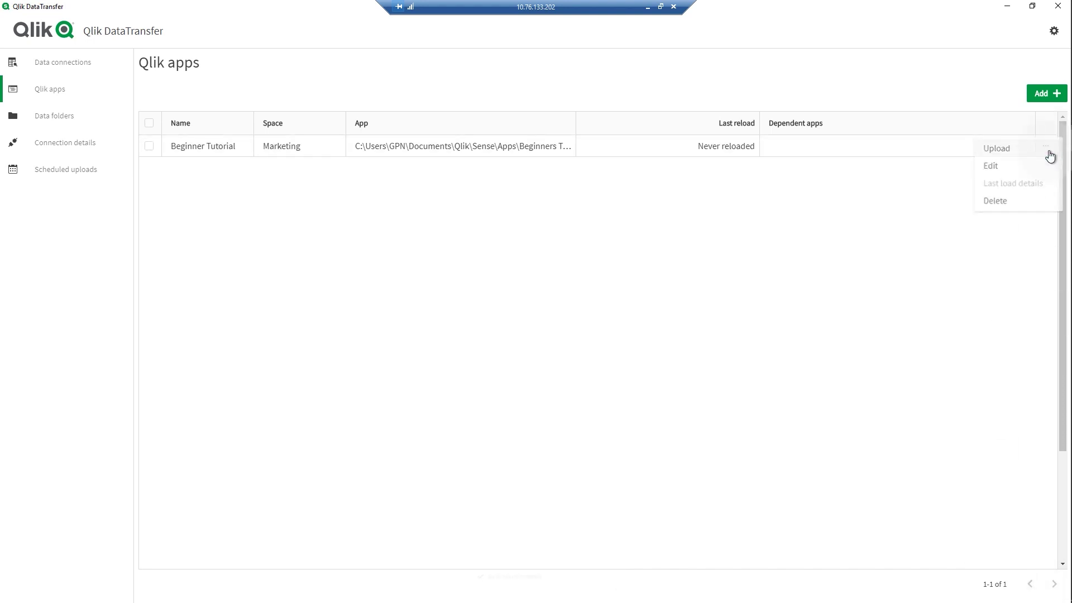
click(1023, 152)
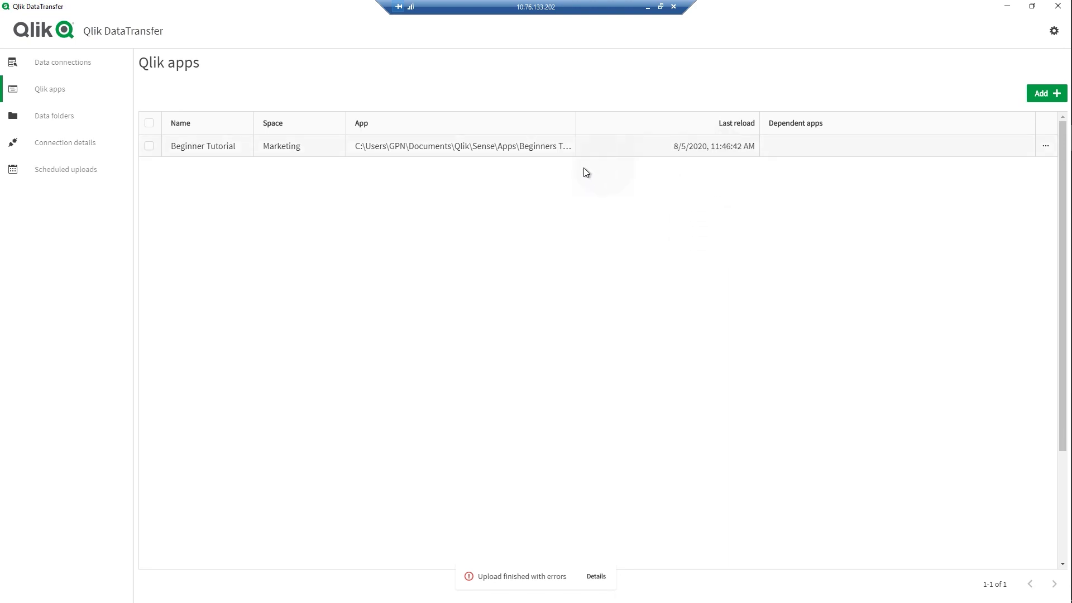
- Under Data folders, add a new source named 'Beginner tutorial'
click(61, 120)
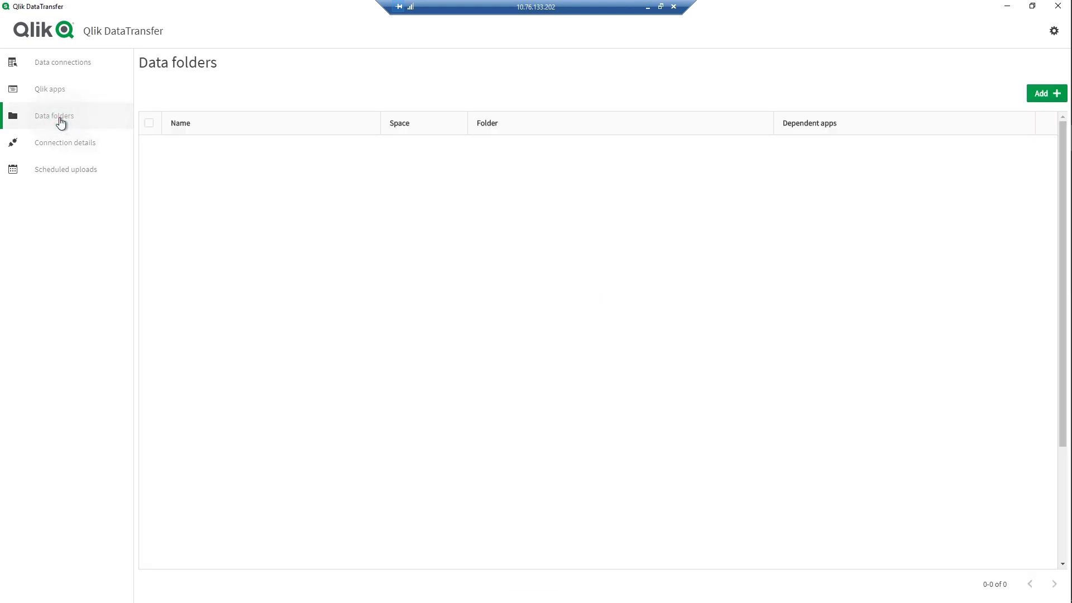
click(1042, 96)
text(Be)
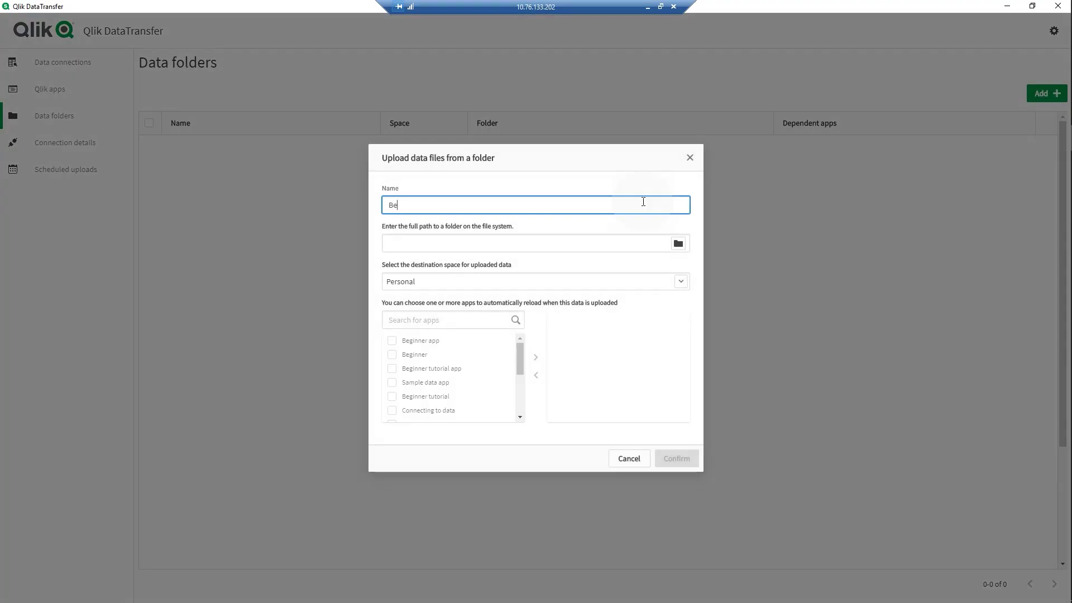
text(ginner tutorial)
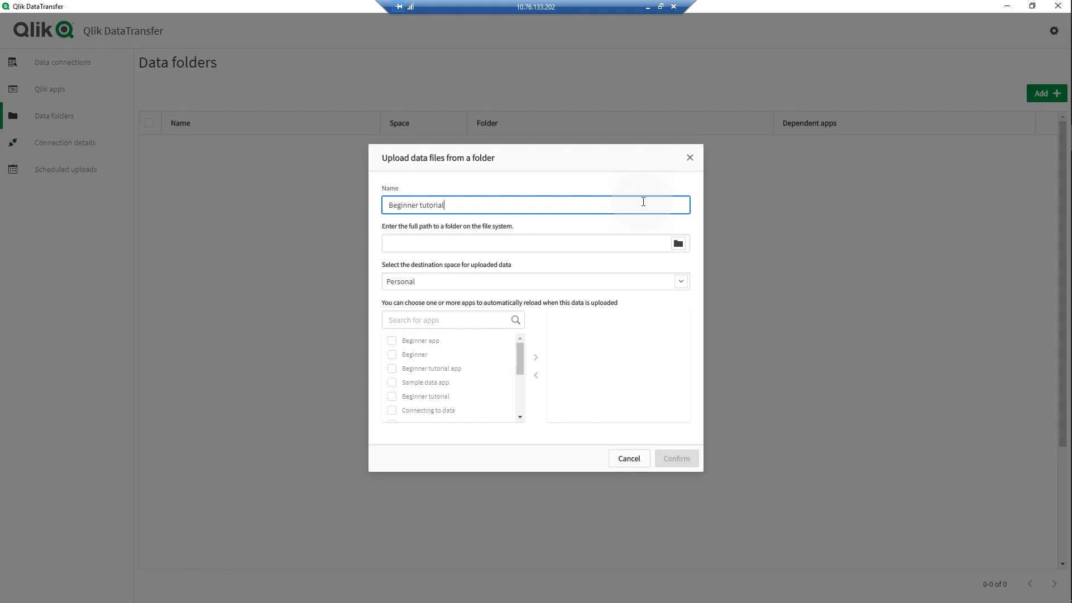
click(678, 244)
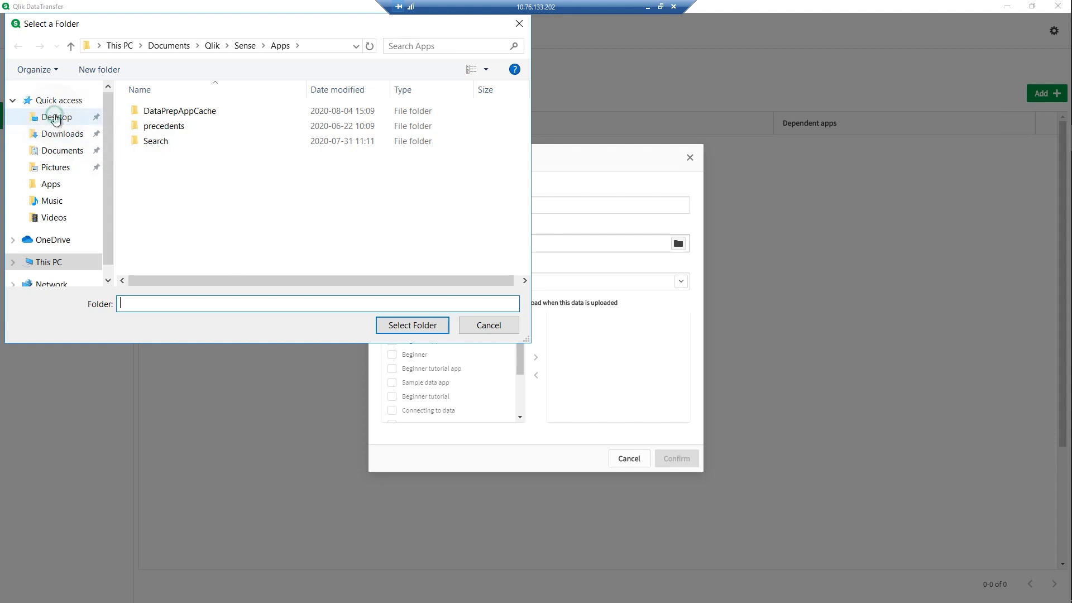
- Pick the Desktop 'Building an App' folder as the source folder
click(56, 118)
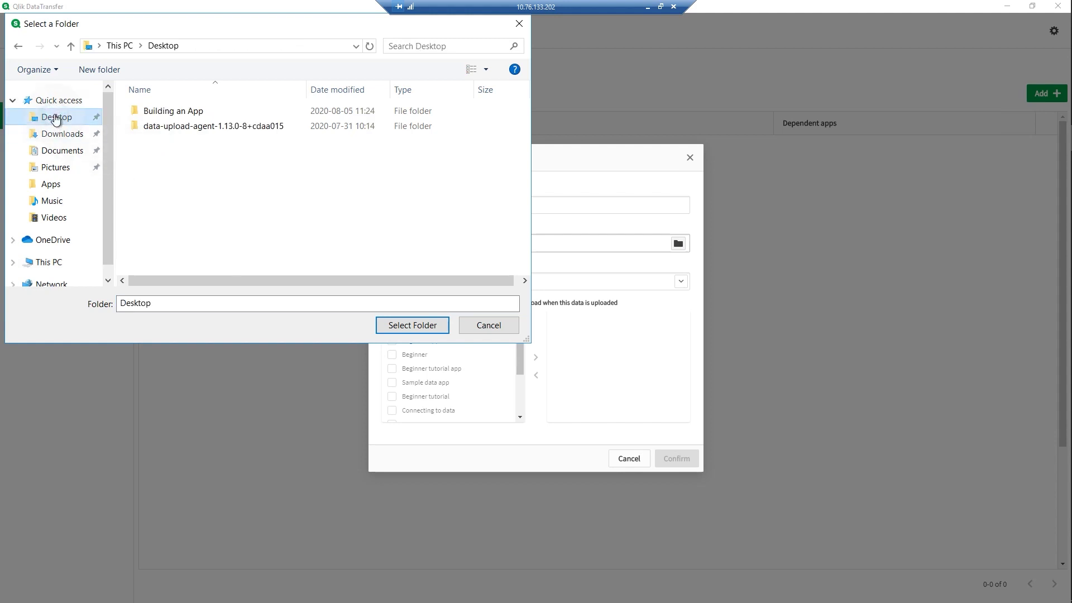
double_click(150, 111)
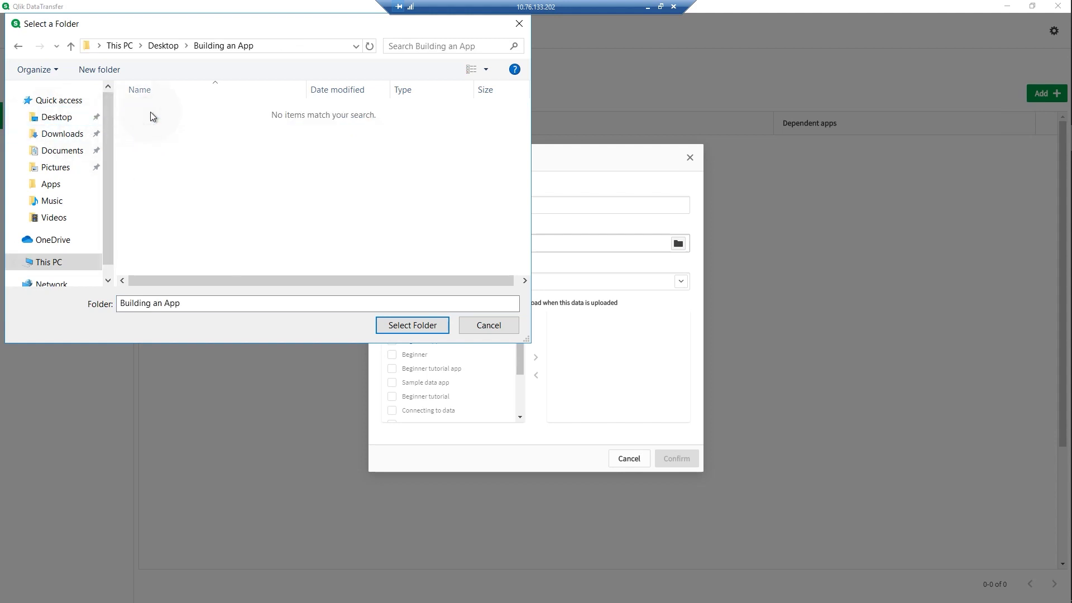
click(380, 322)
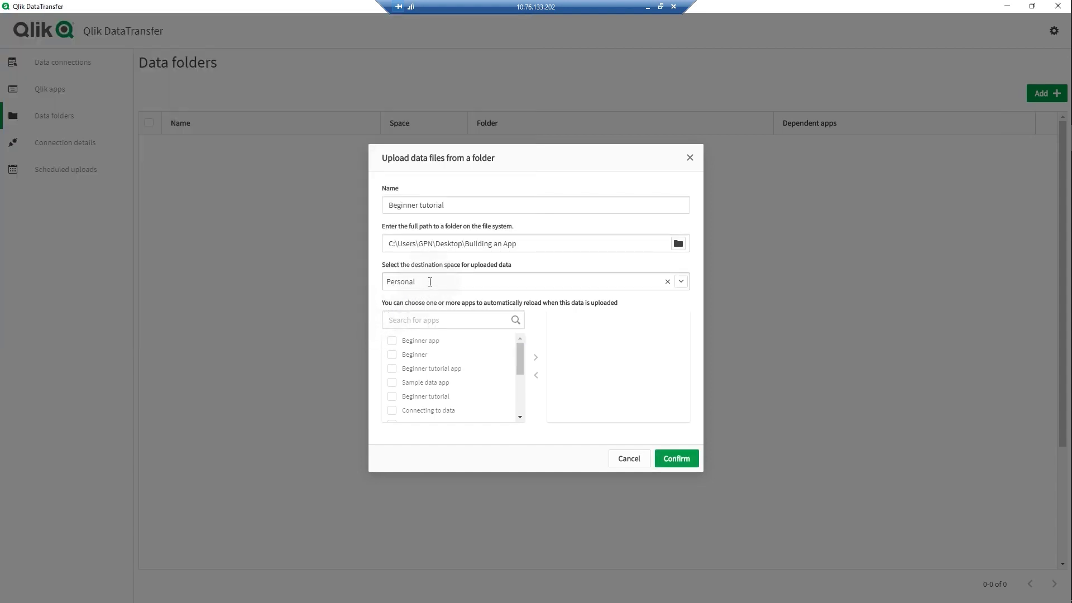
- Set the destination to Marketing, reload Beginner tutorial app, and confirm the source
click(681, 282)
click(680, 282)
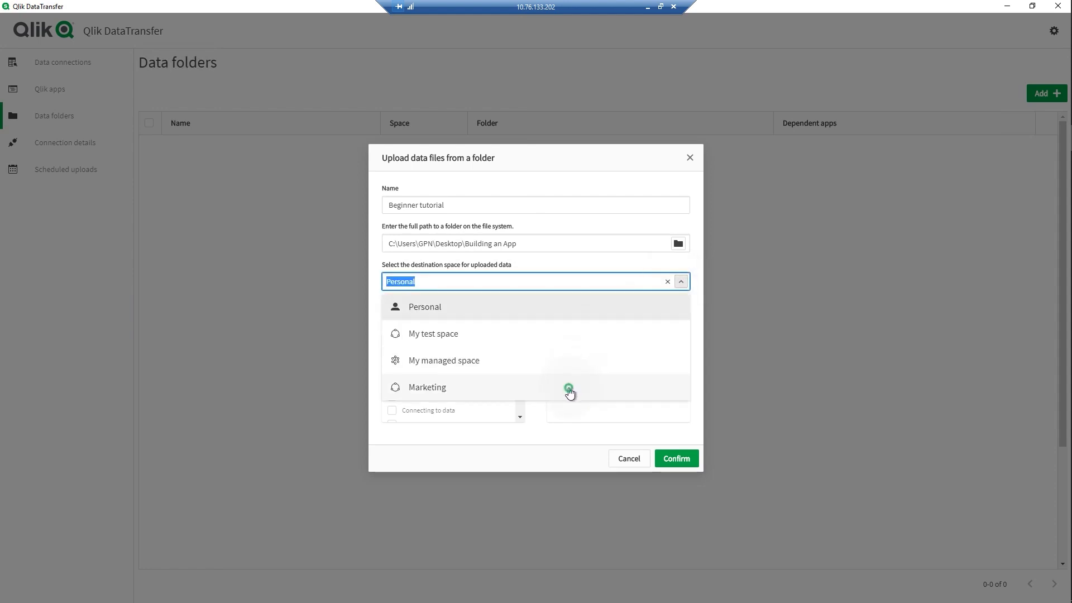
click(568, 388)
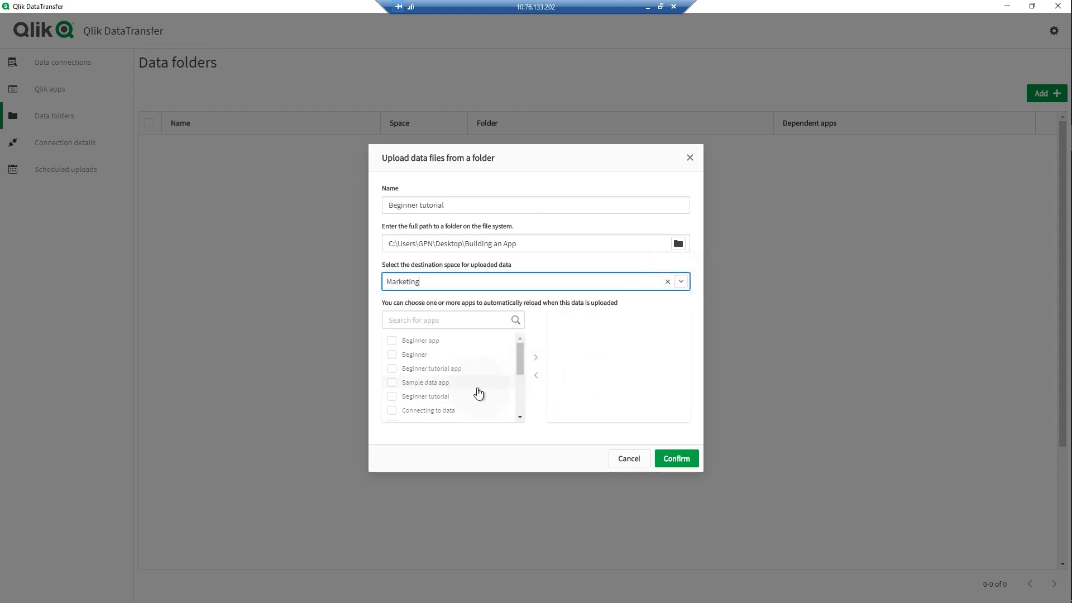
click(391, 382)
click(391, 372)
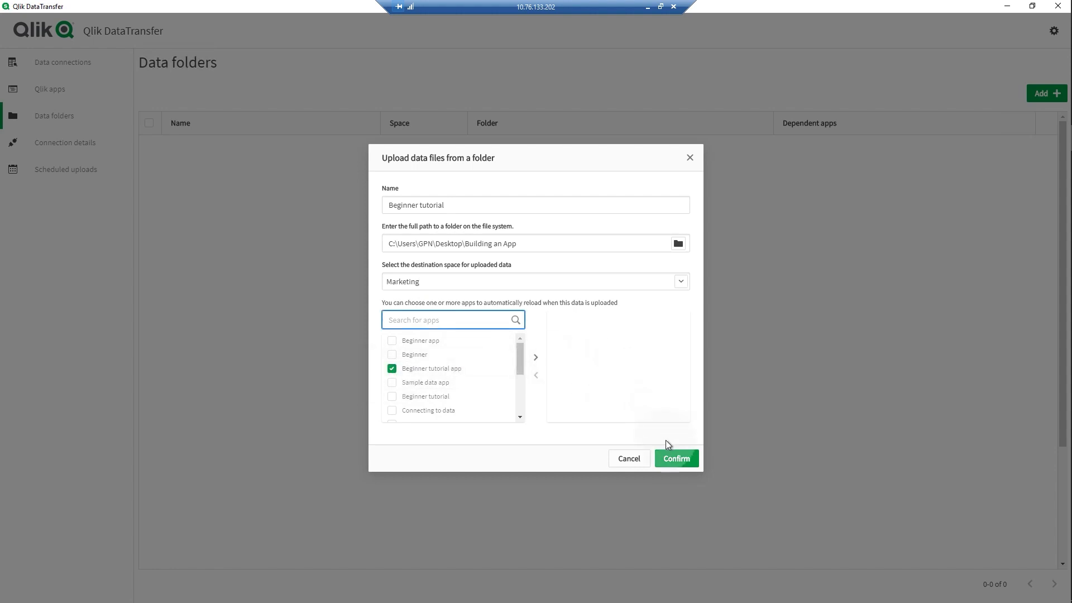
click(671, 464)
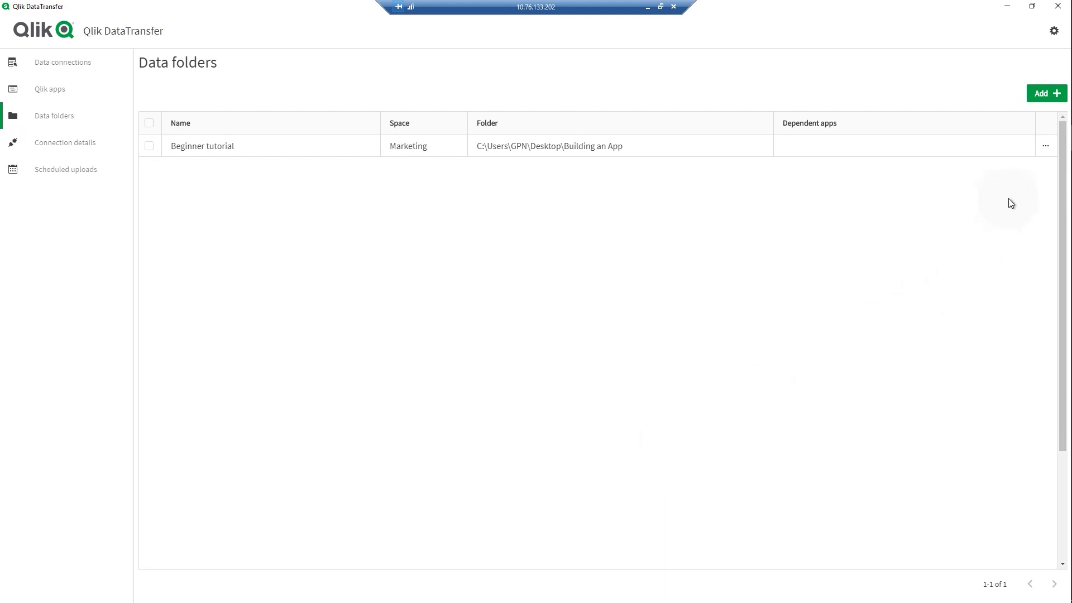
- Upload the Beginner tutorial folder's data now, then go to the Scheduled uploads page
click(1045, 145)
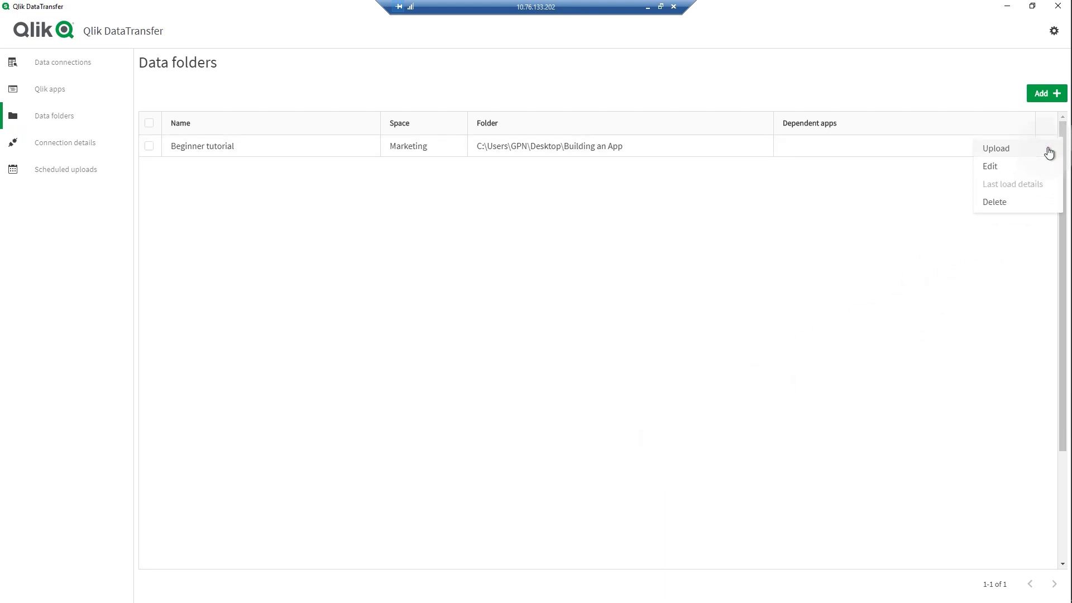
click(1039, 150)
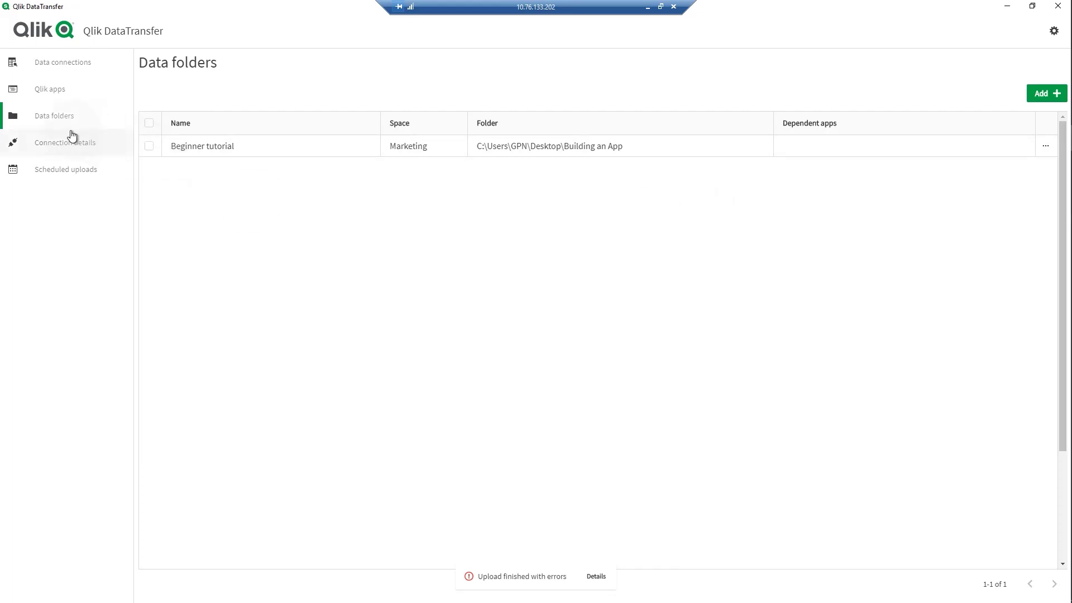
click(68, 142)
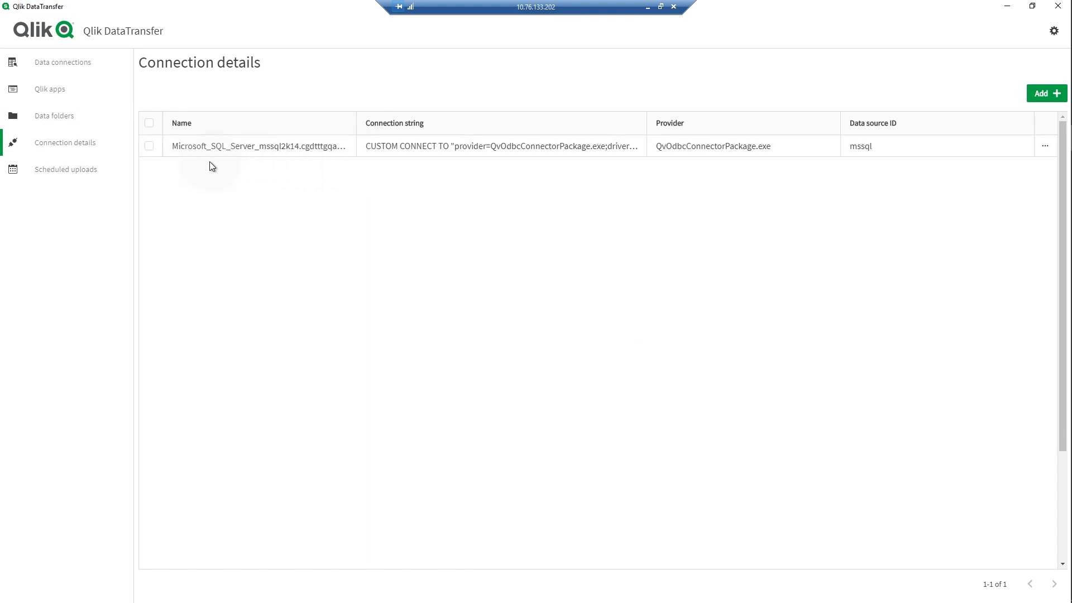
click(42, 174)
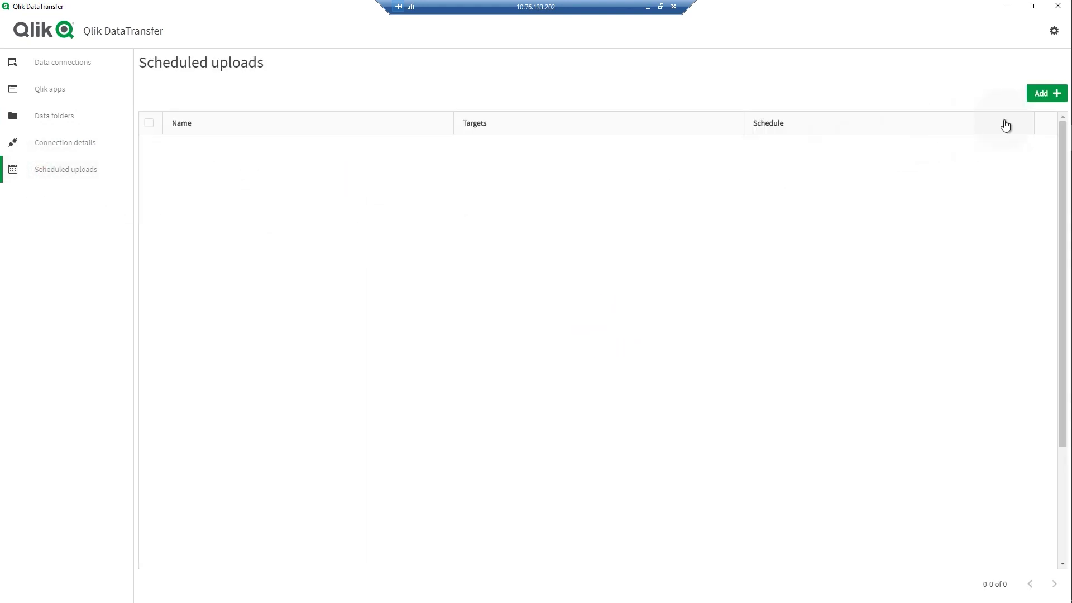
- Add a new scheduled task named 'Weekly upload' with SQL server as its data source
click(1043, 95)
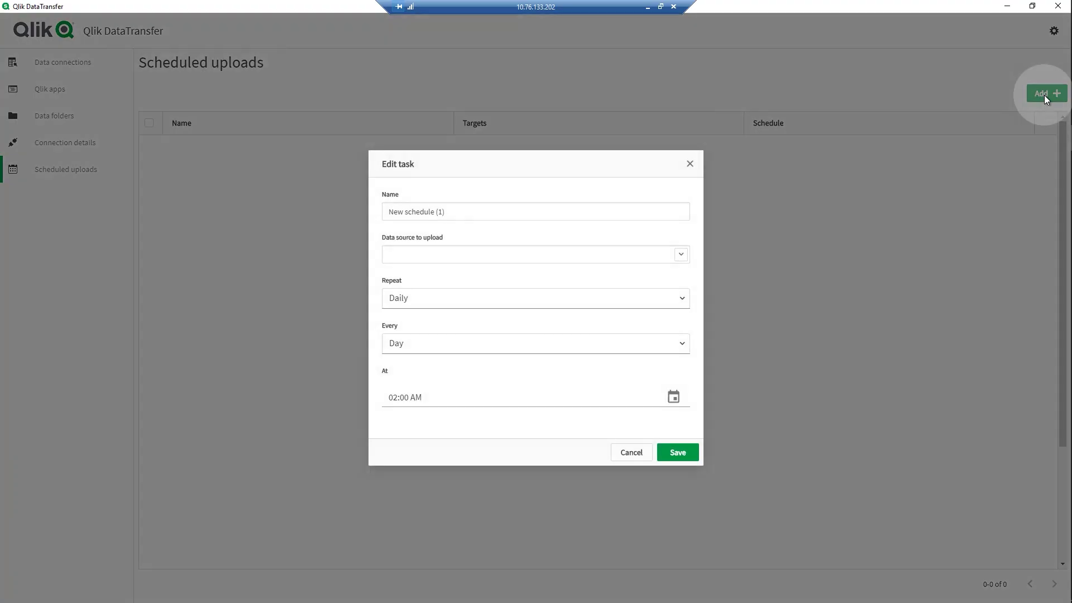
triple_click(636, 213)
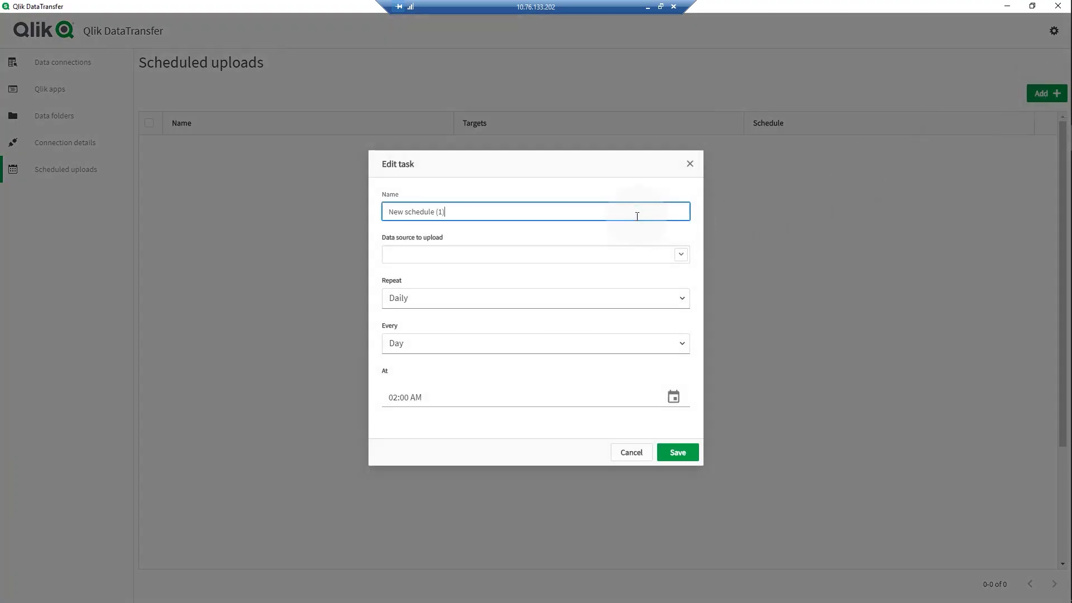
text(Weekly upload)
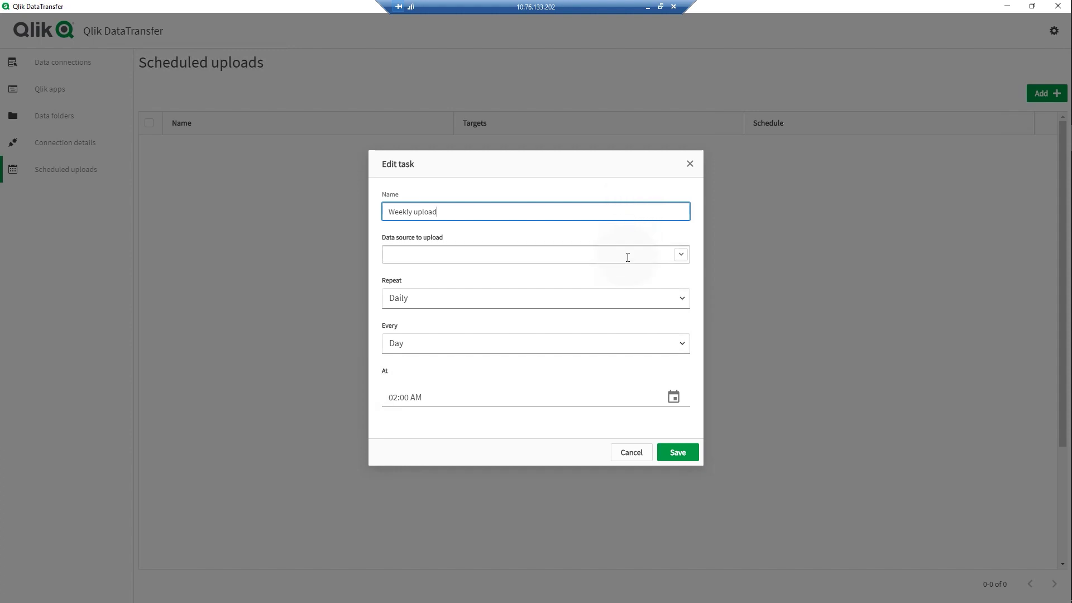
click(682, 261)
click(682, 261)
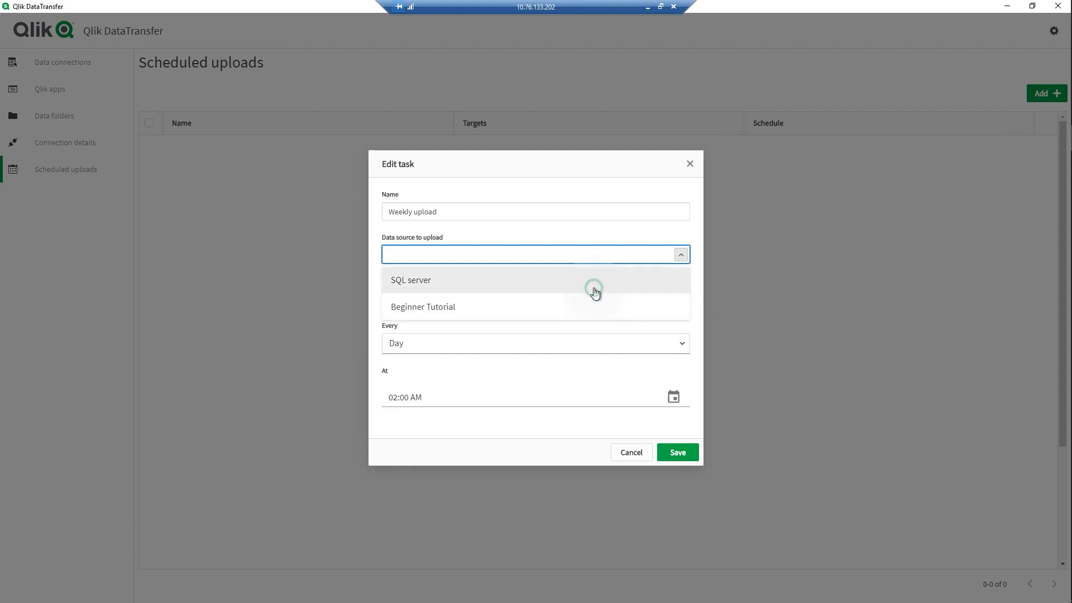
click(594, 287)
- Set the task to repeat weekly on Friday
click(587, 300)
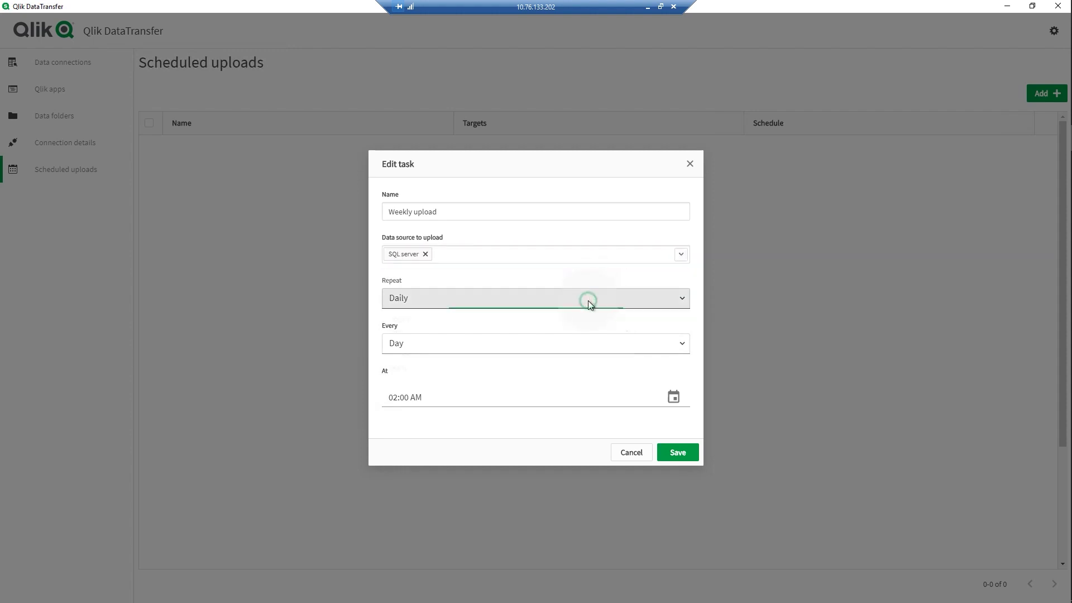
click(503, 363)
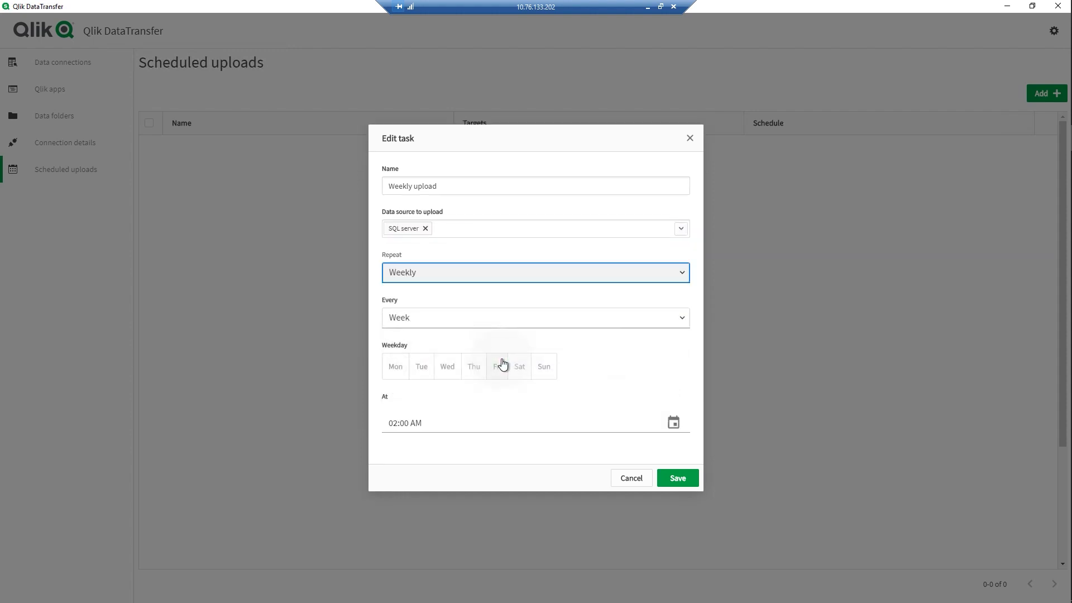
click(497, 368)
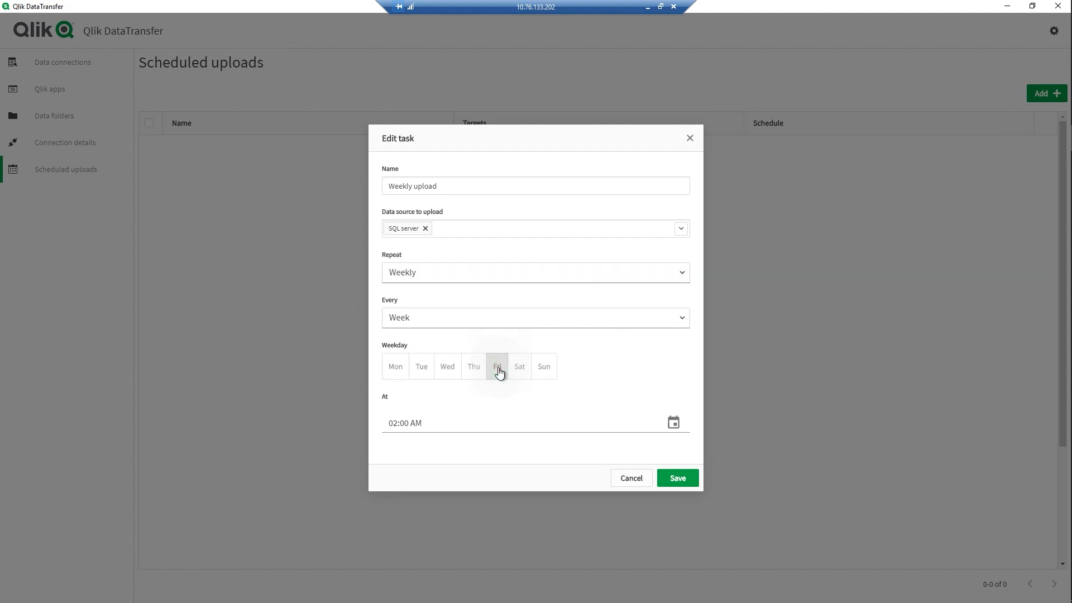
click(492, 413)
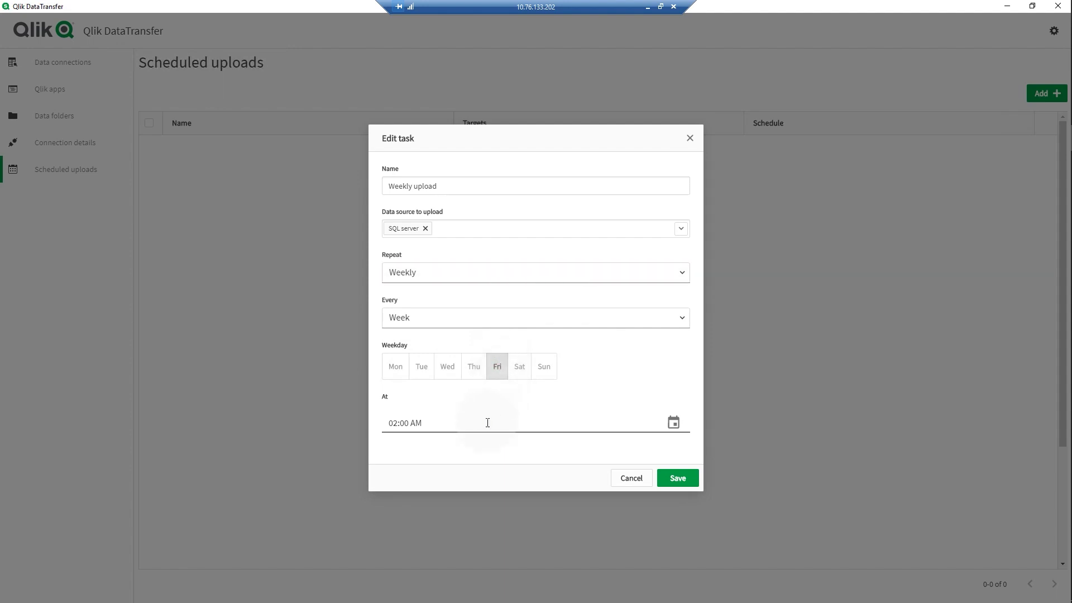
click(673, 422)
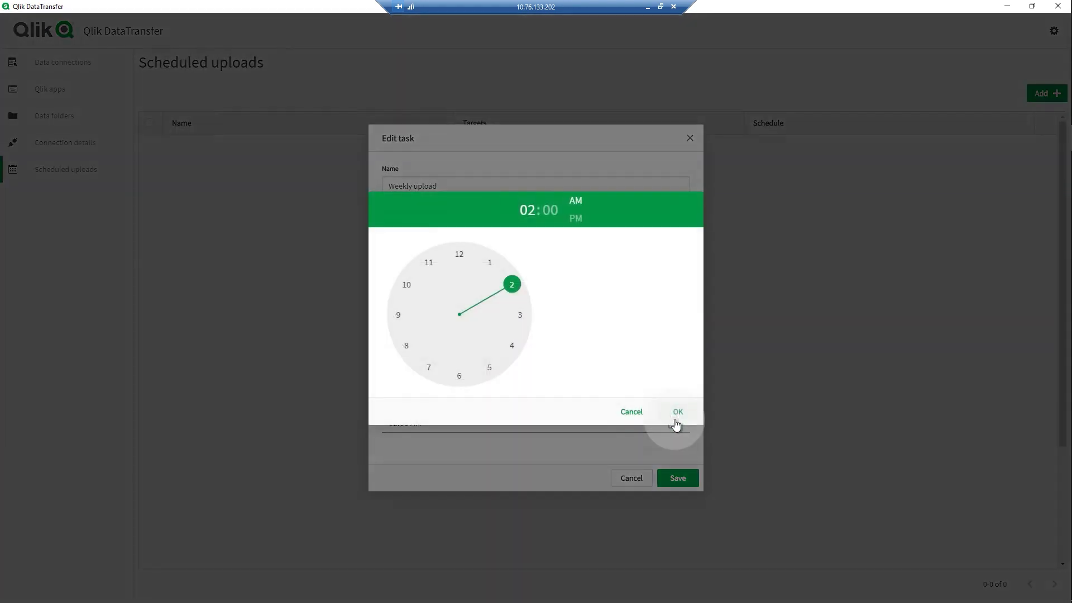
- Set the Weekly upload run time to 06:30 PM and save the schedule
click(460, 378)
click(459, 378)
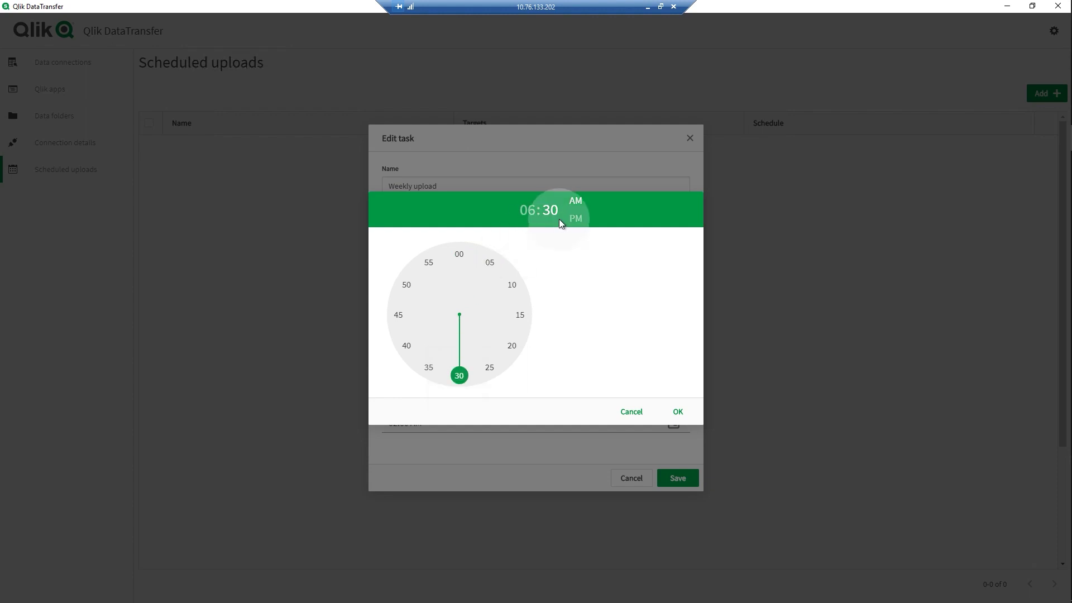
click(576, 219)
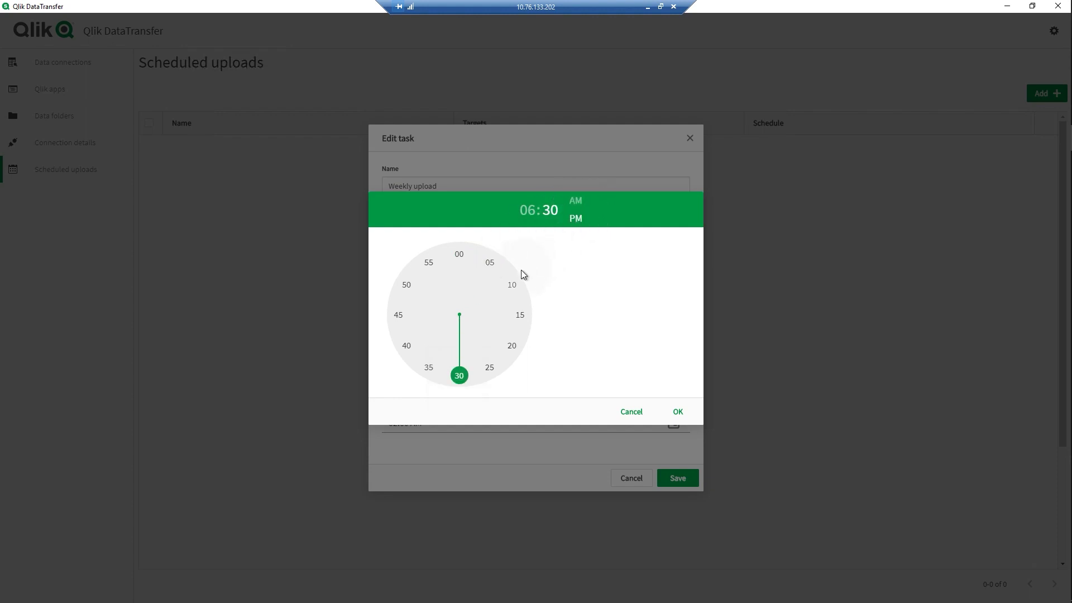
click(679, 413)
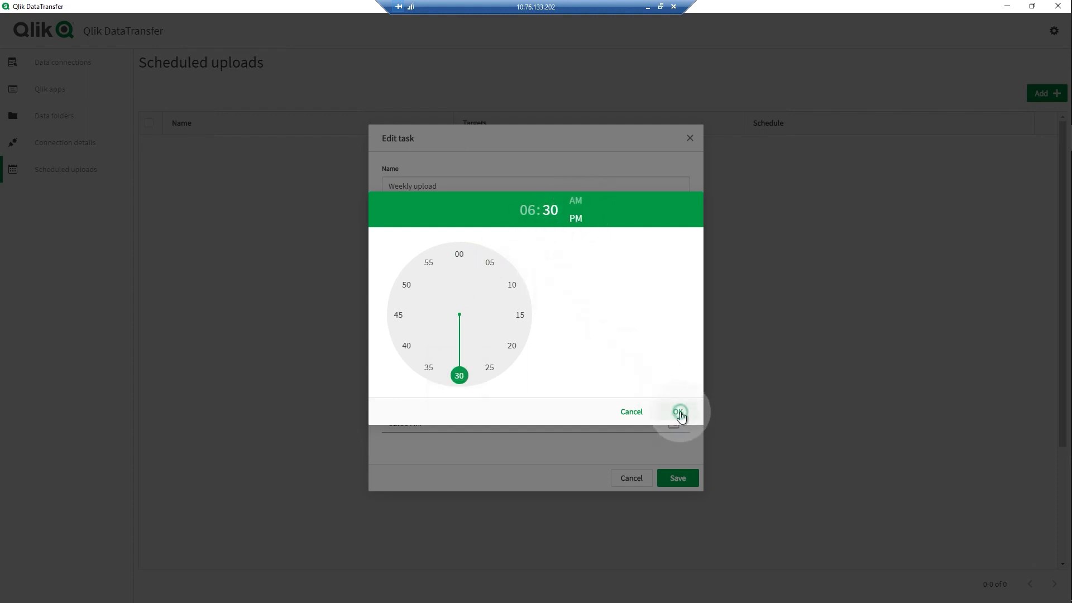
click(684, 476)
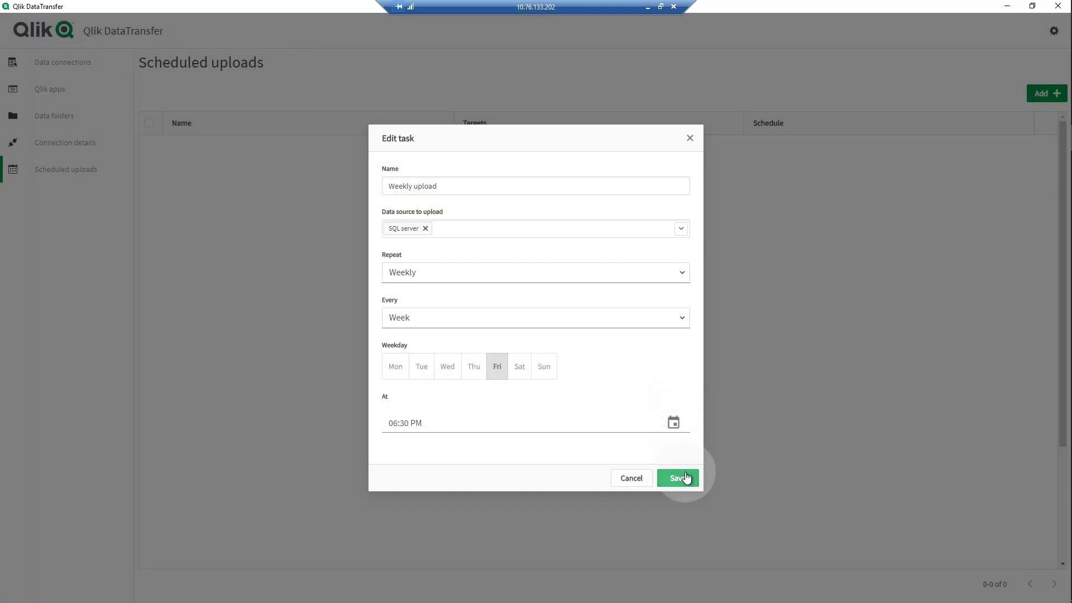